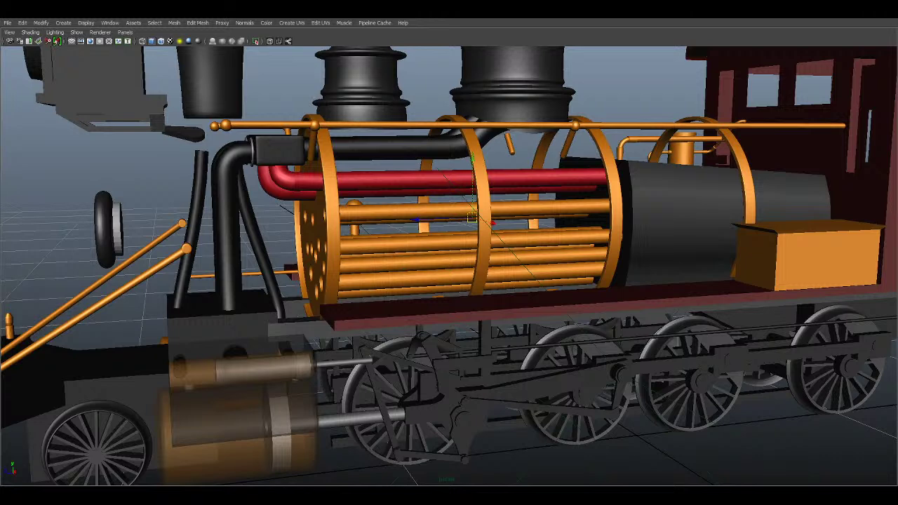
Examine the boiler tubes, red pipes and surrounding parts from both sides of the locomotive
{"action": "scroll", "coordinate": [507, 280], "scroll_direction": "down", "scroll_amount": 3}
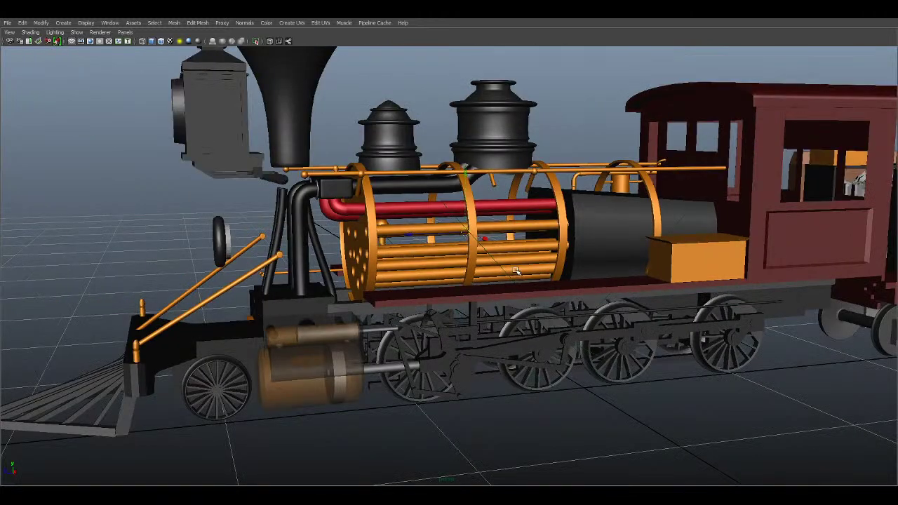
{"action": "left_click", "coordinate": [520, 268]}
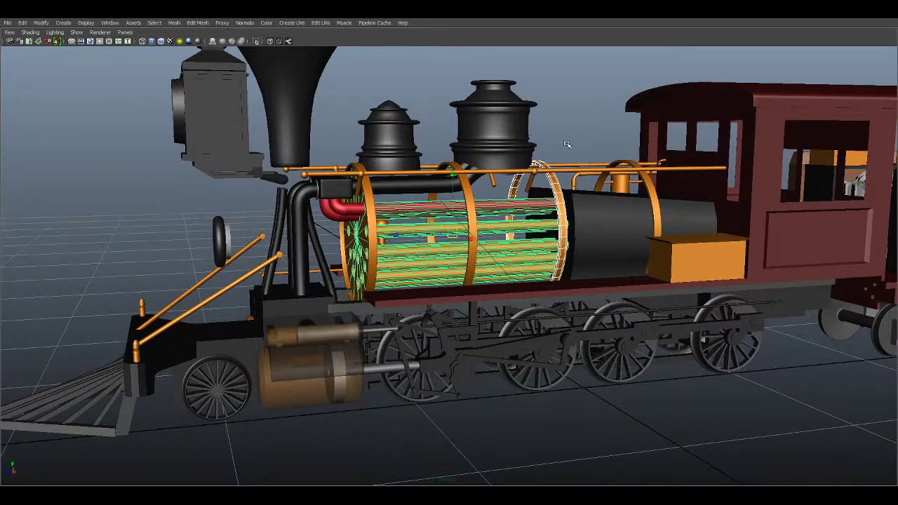
{"action": "left_click", "coordinate": [583, 121]}
{"action": "scroll", "coordinate": [466, 254], "scroll_direction": "up", "scroll_amount": 2}
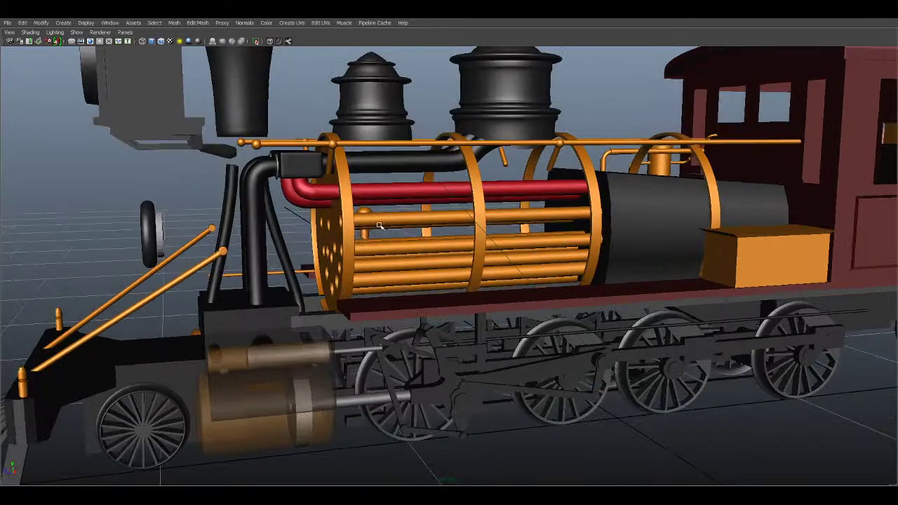
{"action": "middle_click_drag", "start_coordinate": [381, 226], "coordinate": [400, 242], "text": "alt"}
{"action": "left_click_drag", "start_coordinate": [357, 241], "coordinate": [539, 275], "text": "alt"}
{"action": "left_click_drag", "start_coordinate": [708, 275], "coordinate": [712, 257], "text": "alt"}
{"action": "middle_click_drag", "start_coordinate": [710, 262], "coordinate": [698, 290], "text": "alt"}
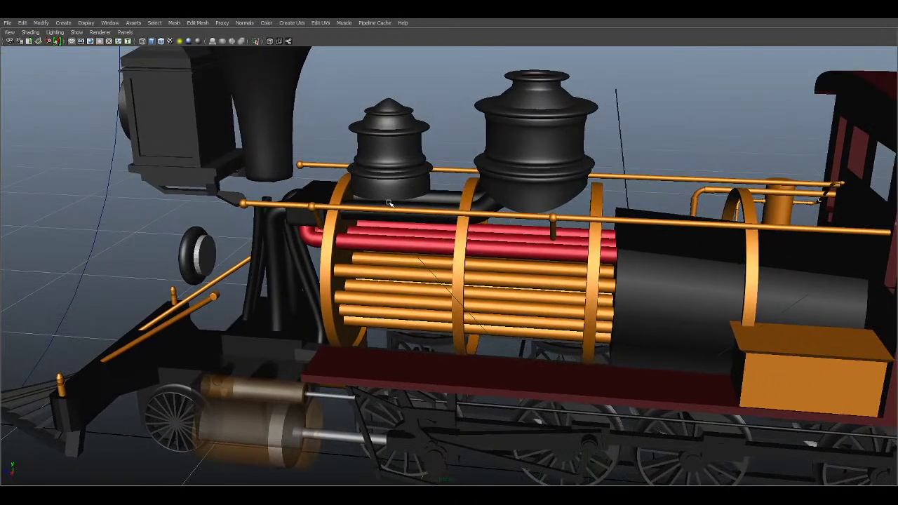
{"action": "left_click_drag", "start_coordinate": [428, 236], "coordinate": [465, 181], "text": "alt"}
{"action": "middle_click_drag", "start_coordinate": [240, 181], "coordinate": [273, 157], "text": "alt"}
{"action": "scroll", "coordinate": [267, 165], "scroll_direction": "down", "scroll_amount": 2}
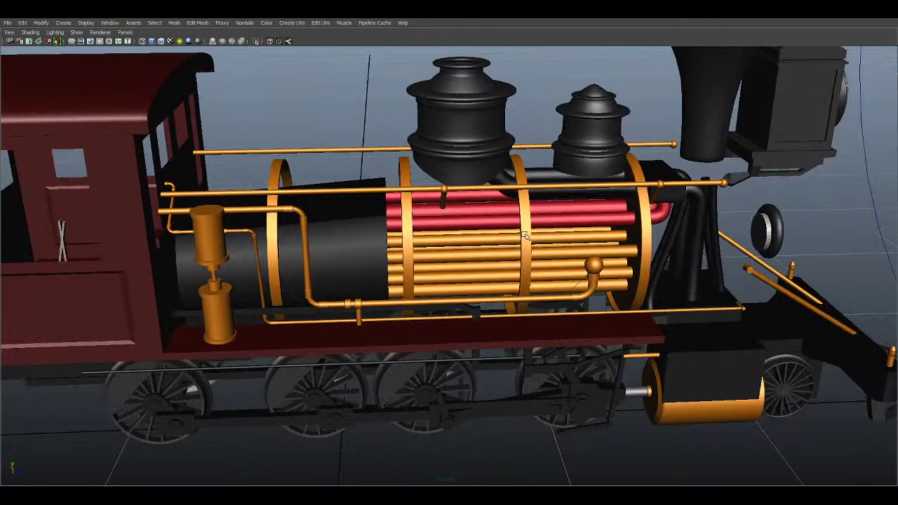
{"action": "scroll", "coordinate": [595, 244], "scroll_direction": "down", "scroll_amount": 3}
{"action": "left_click_drag", "start_coordinate": [595, 244], "coordinate": [358, 231], "text": "alt"}
{"action": "left_click_drag", "start_coordinate": [421, 229], "coordinate": [471, 227], "text": "alt"}
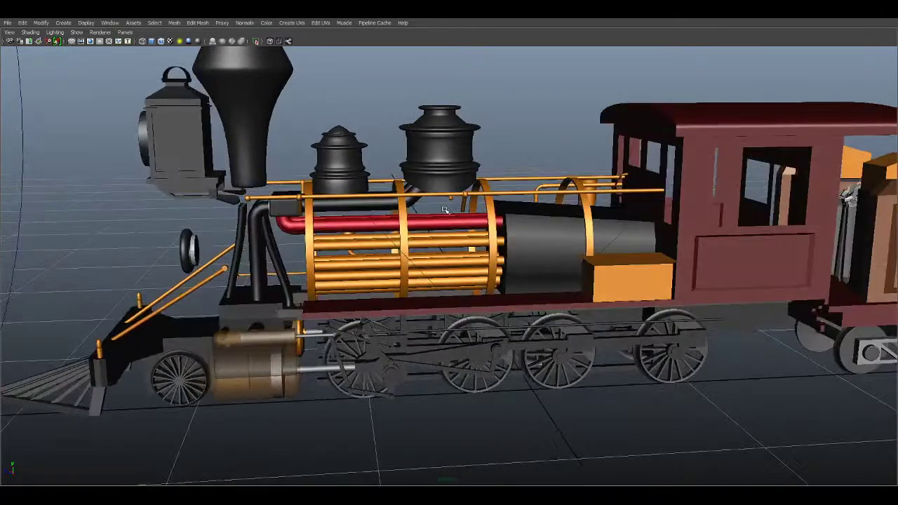
{"action": "right_click_drag", "start_coordinate": [357, 188], "coordinate": [383, 249], "text": "alt"}
{"action": "left_click_drag", "start_coordinate": [383, 248], "coordinate": [424, 259], "text": "alt"}
Restore the full interface and show the outerbody layer
{"action": "key", "text": "ctrl+space"}
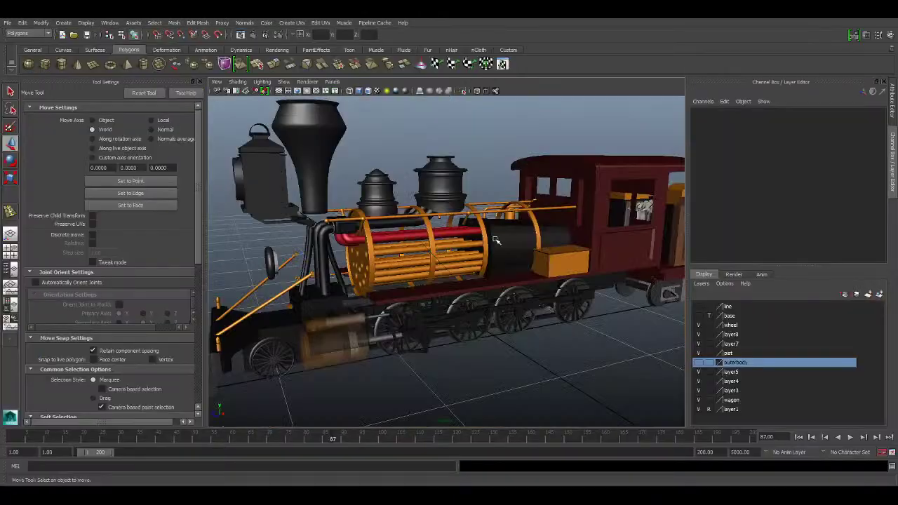
{"action": "scroll", "coordinate": [551, 269], "scroll_direction": "up", "scroll_amount": 4}
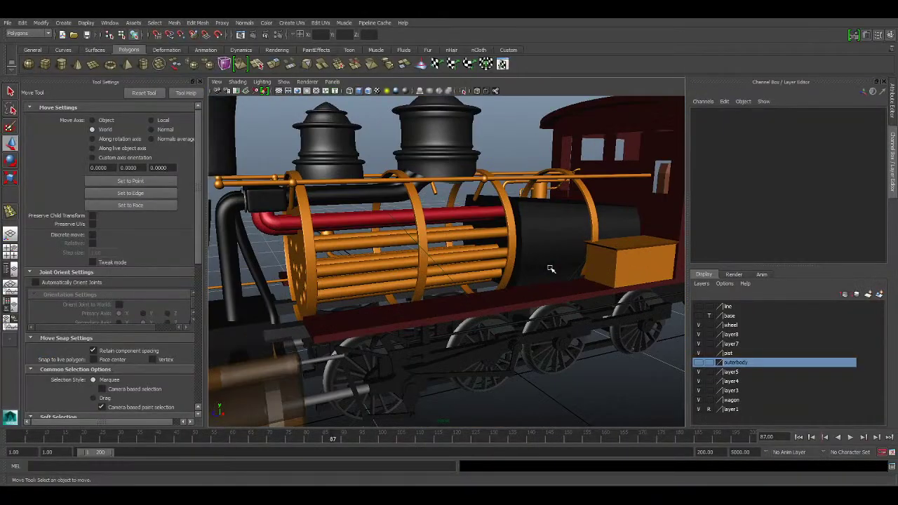
{"action": "left_click", "coordinate": [699, 363]}
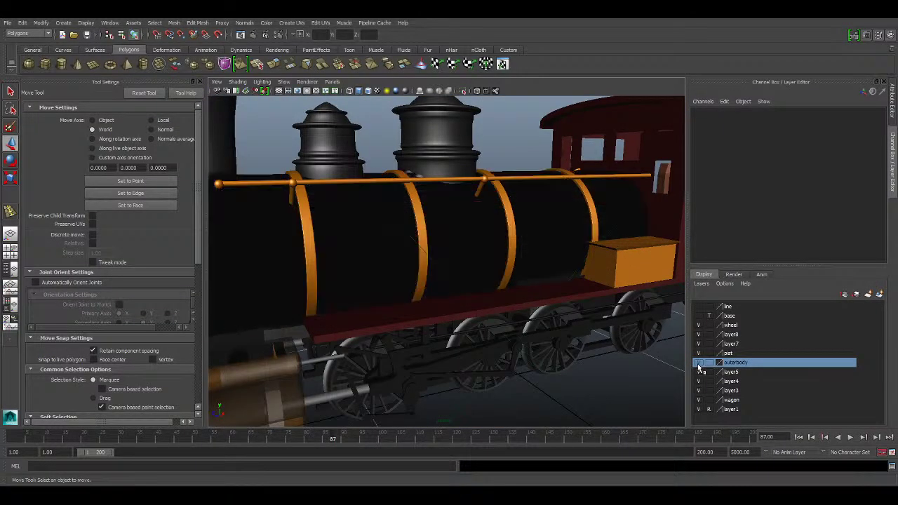
Raise the transparency of the outer body's phong4_cylinder_metal material to reveal the boiler tubes inside
{"action": "left_click", "coordinate": [358, 247]}
{"action": "key", "text": "f"}
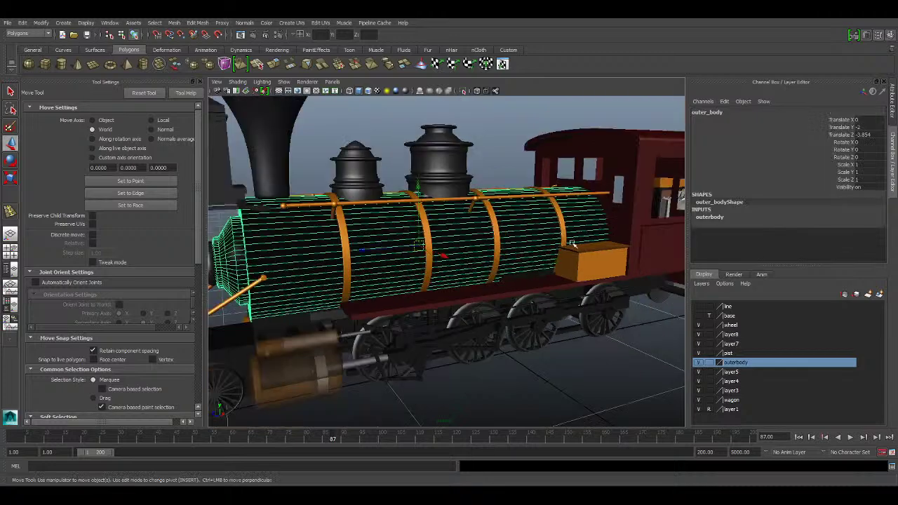
{"action": "left_click", "coordinate": [892, 111]}
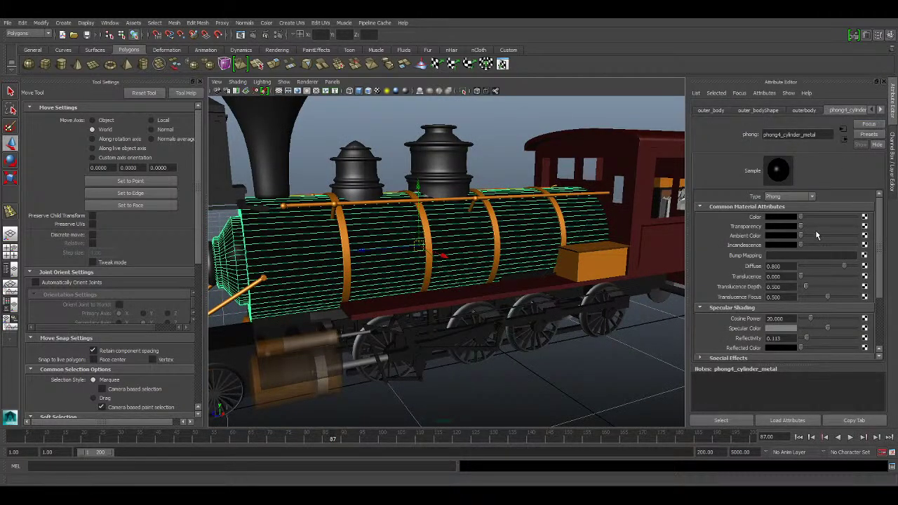
{"action": "left_click_drag", "start_coordinate": [825, 232], "coordinate": [835, 231]}
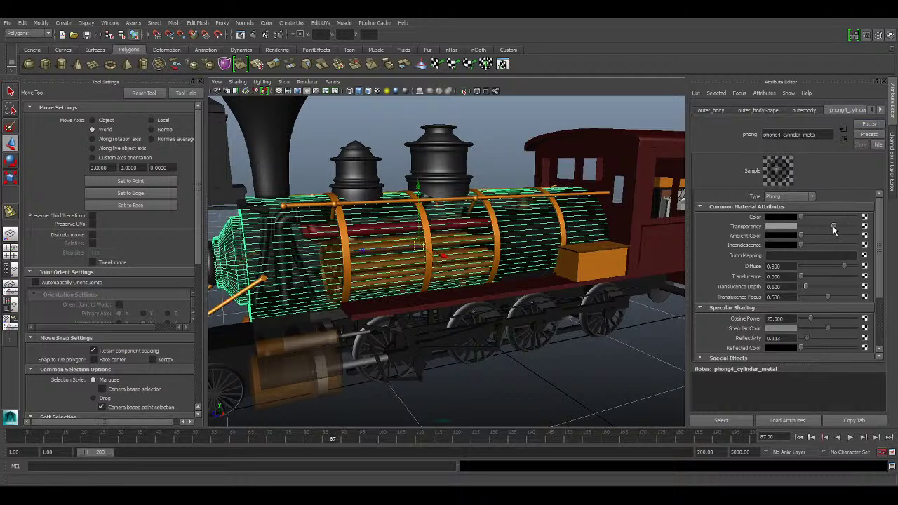
{"action": "left_click", "coordinate": [512, 136]}
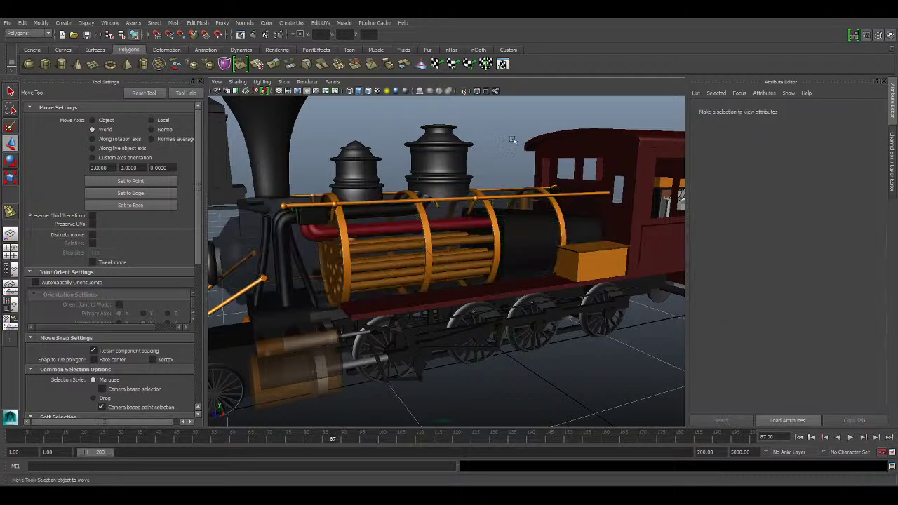
Lower the transparency of blinn8_steel_material on the box above the front cylinder
{"action": "middle_click_drag", "start_coordinate": [382, 209], "coordinate": [423, 190], "text": "alt"}
{"action": "right_click_drag", "start_coordinate": [372, 223], "coordinate": [405, 230], "text": "alt"}
{"action": "middle_click_drag", "start_coordinate": [409, 227], "coordinate": [459, 192], "text": "alt"}
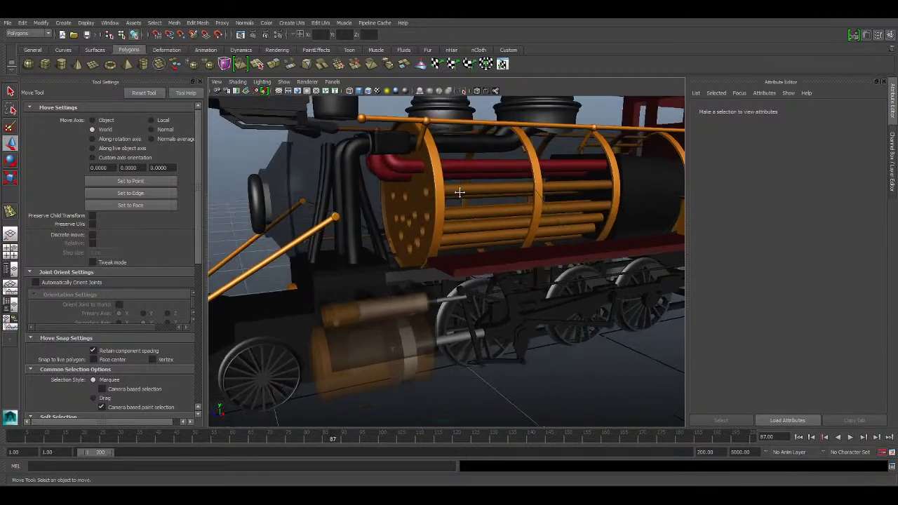
{"action": "left_click", "coordinate": [381, 303]}
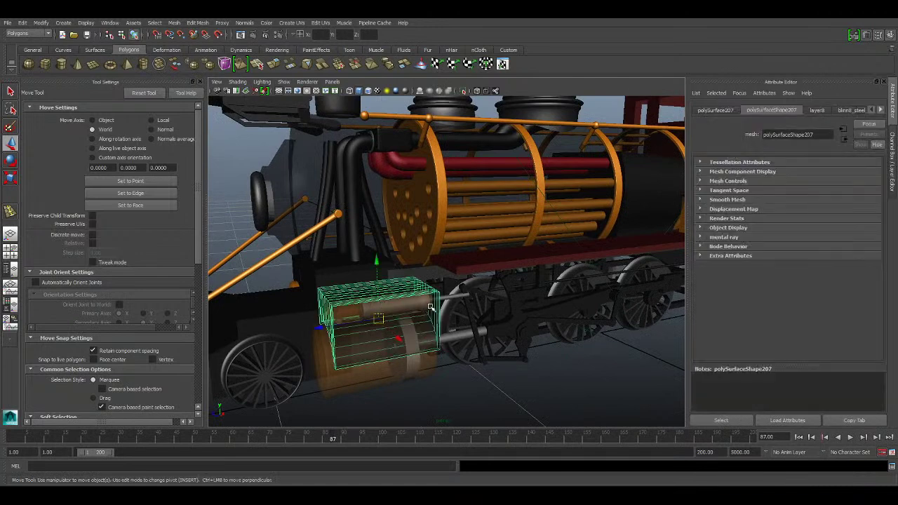
{"action": "left_click", "coordinate": [881, 110]}
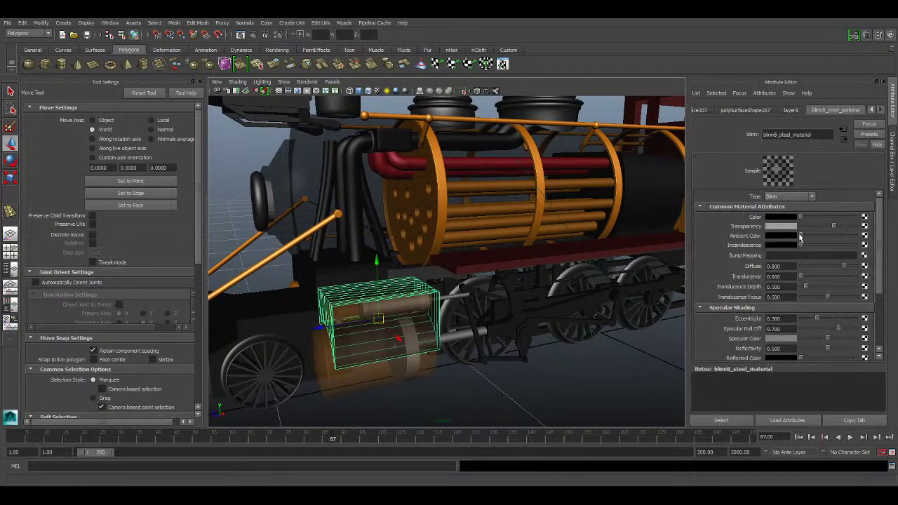
{"action": "left_click", "coordinate": [815, 227]}
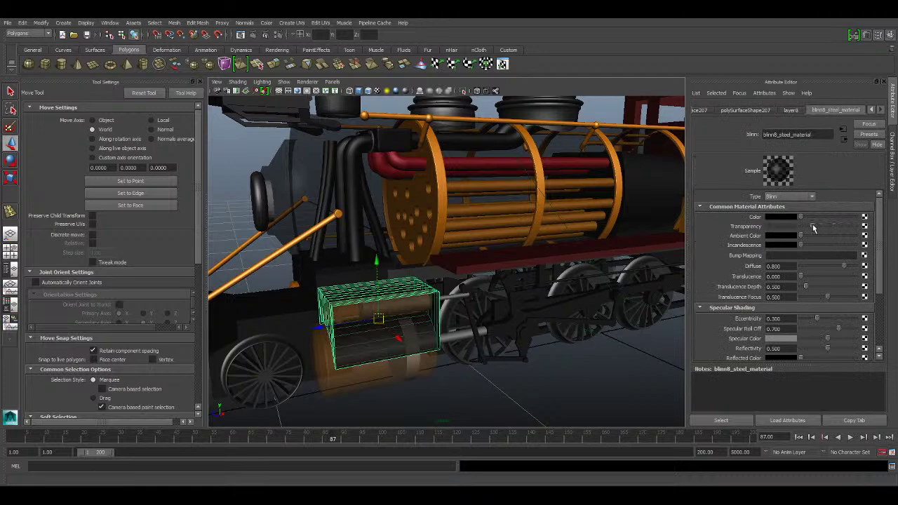
{"action": "left_click_drag", "start_coordinate": [813, 226], "coordinate": [809, 227]}
{"action": "left_click", "coordinate": [583, 375]}
Reduce the transparency of the cylinder box's blinn8_steel_material to zero, making it fully opaque
{"action": "mouse_move", "coordinate": [472, 303]}
{"action": "left_mouse_down", "text": "alt"}
{"action": "mouse_move", "coordinate": [493, 279]}
{"action": "mouse_move", "coordinate": [484, 298]}
{"action": "left_mouse_up", "text": "alt"}
{"action": "left_click", "coordinate": [434, 292]}
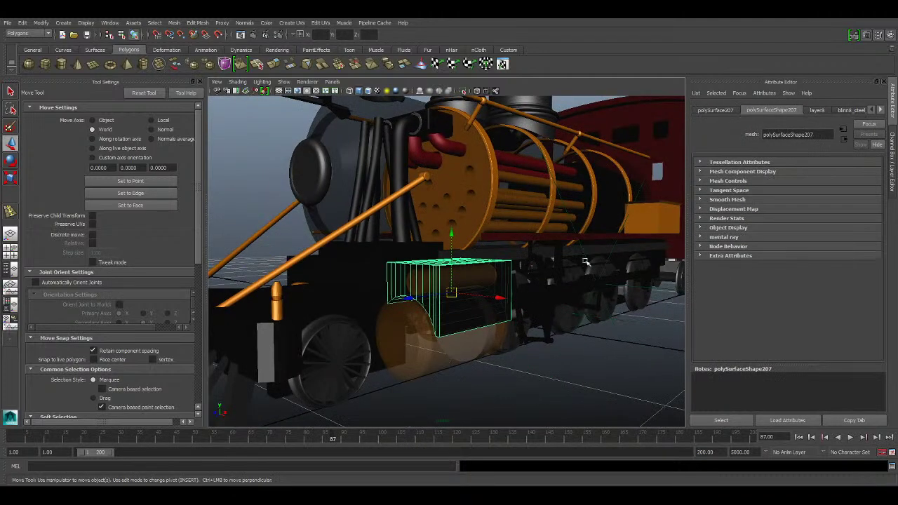
{"action": "left_click", "coordinate": [883, 111]}
{"action": "left_click", "coordinate": [831, 111]}
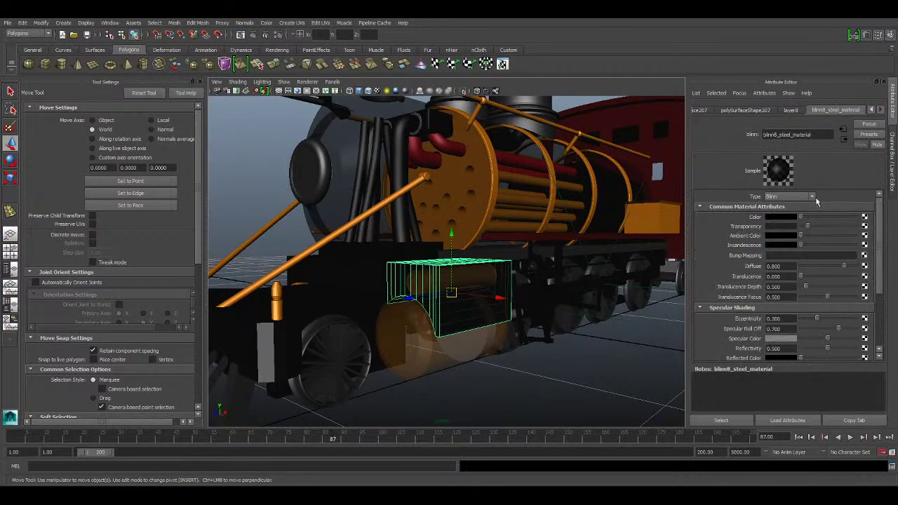
{"action": "left_click_drag", "start_coordinate": [825, 231], "coordinate": [800, 227]}
Set the outerbody layer to template display so the outer body appears as a non-selectable wireframe
{"action": "left_click", "coordinate": [238, 174]}
{"action": "left_click_drag", "start_coordinate": [239, 174], "coordinate": [393, 210], "text": "alt"}
{"action": "left_click", "coordinate": [489, 188]}
{"action": "left_click_drag", "start_coordinate": [489, 188], "coordinate": [469, 211], "text": "alt"}
{"action": "right_click_drag", "start_coordinate": [469, 211], "coordinate": [450, 214], "text": "alt"}
{"action": "left_click_drag", "start_coordinate": [545, 225], "coordinate": [542, 164], "text": "alt"}
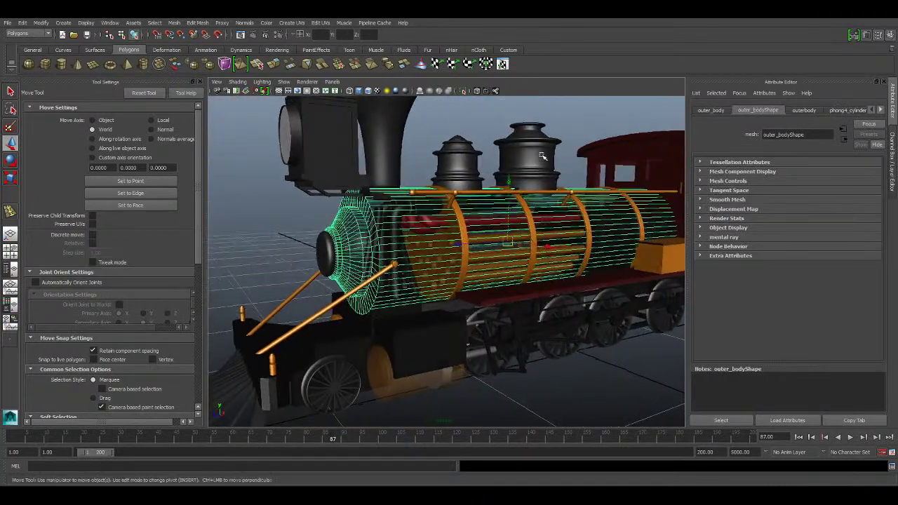
{"action": "left_click", "coordinate": [893, 144]}
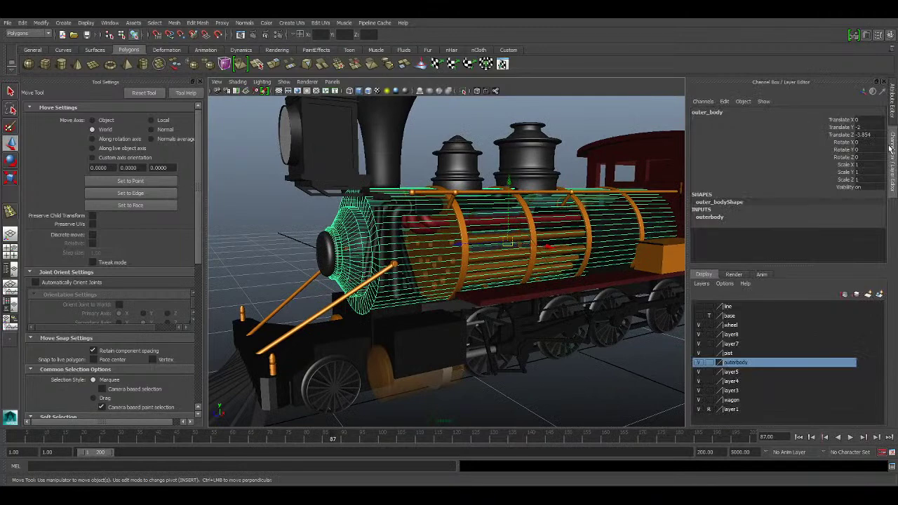
{"action": "left_click", "coordinate": [710, 363]}
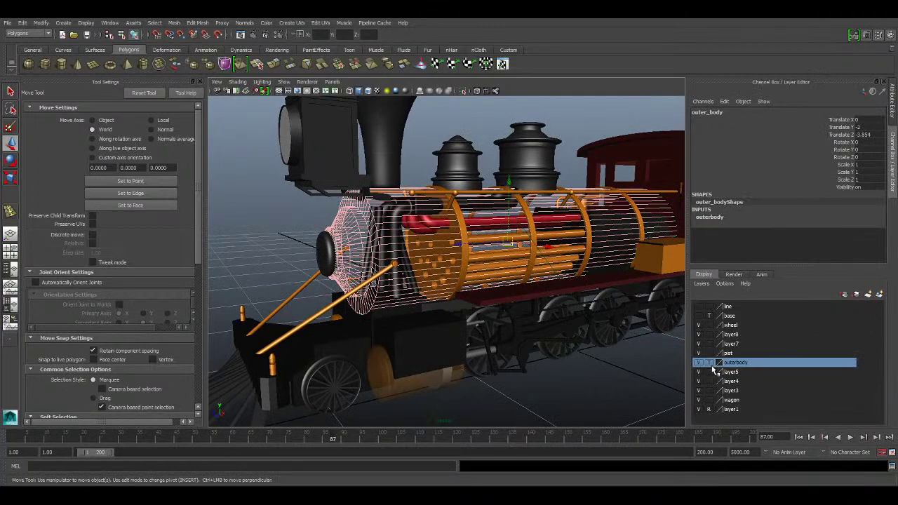
{"action": "left_click", "coordinate": [261, 209]}
Inspect the tube plate and pipes through the templated outer body, and hide the outerbody layer
{"action": "right_click_drag", "start_coordinate": [435, 208], "coordinate": [526, 270], "text": "alt"}
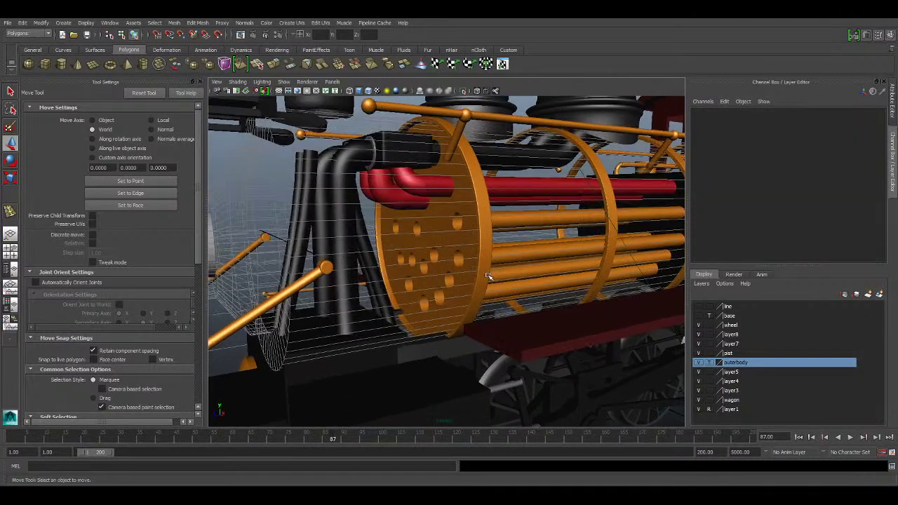
{"action": "left_click_drag", "start_coordinate": [526, 270], "coordinate": [473, 276], "text": "alt"}
{"action": "middle_click_drag", "start_coordinate": [476, 279], "coordinate": [501, 322], "text": "alt"}
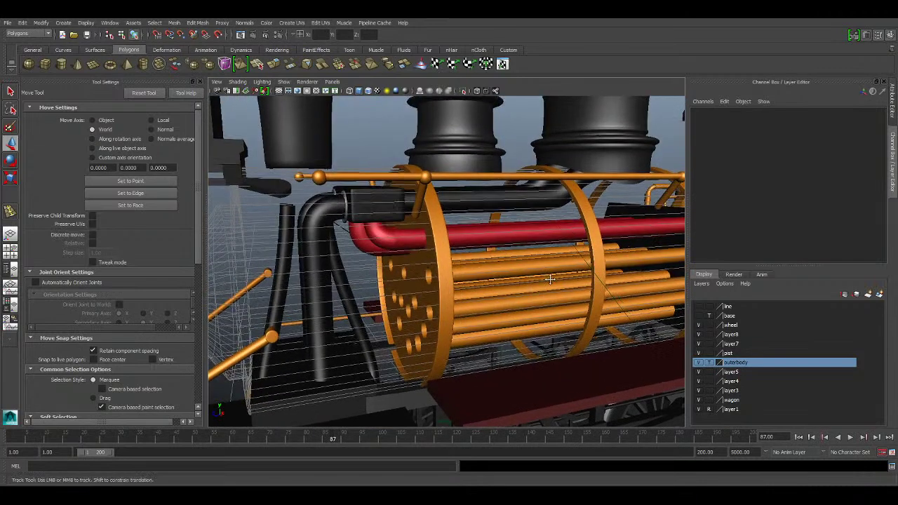
{"action": "middle_click_drag", "start_coordinate": [547, 277], "coordinate": [551, 295], "text": "alt"}
{"action": "right_click_drag", "start_coordinate": [339, 180], "coordinate": [513, 222], "text": "alt"}
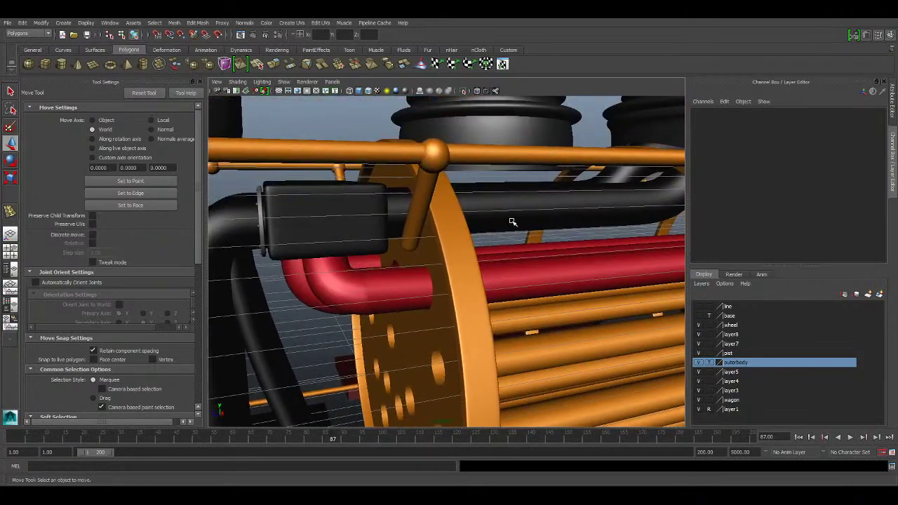
{"action": "left_click", "coordinate": [698, 363]}
{"action": "scroll", "coordinate": [550, 261], "scroll_direction": "down", "scroll_amount": 5}
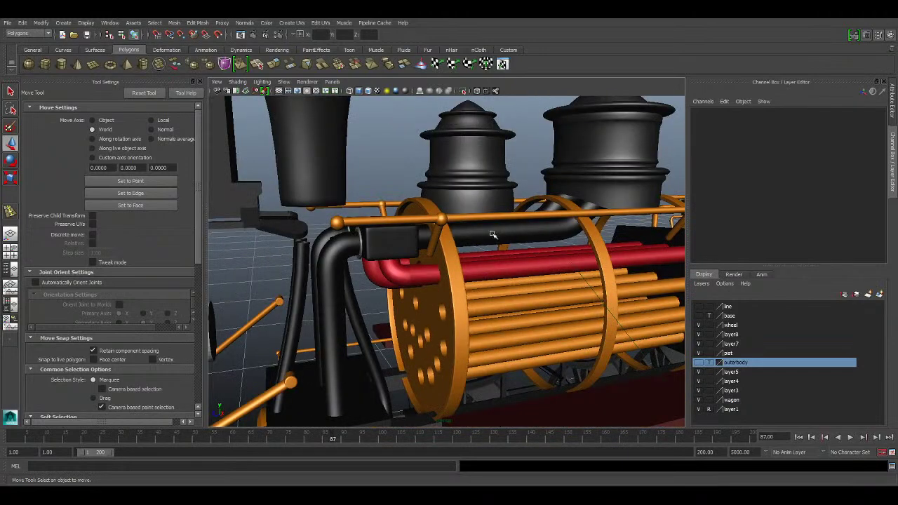
Select the black steam pipe and examine where its bent end reaches the underside of the large dome
{"action": "left_click", "coordinate": [517, 235]}
{"action": "right_click_drag", "start_coordinate": [526, 246], "coordinate": [583, 214], "text": "alt"}
{"action": "middle_click_drag", "start_coordinate": [583, 214], "coordinate": [488, 292], "text": "alt"}
{"action": "left_click_drag", "start_coordinate": [488, 291], "coordinate": [441, 262], "text": "alt"}
{"action": "right_click_drag", "start_coordinate": [442, 263], "coordinate": [456, 237], "text": "alt"}
{"action": "left_click_drag", "start_coordinate": [456, 236], "coordinate": [439, 179], "text": "alt"}
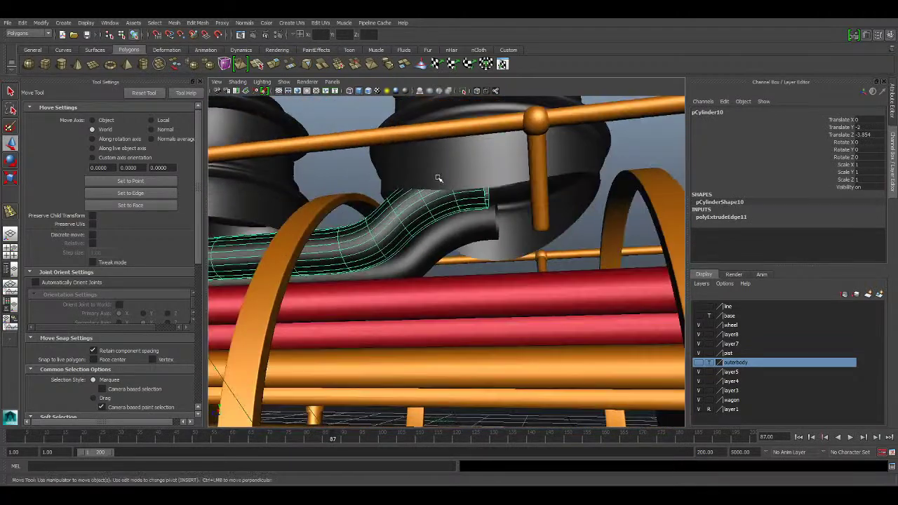
{"action": "right_click_drag", "start_coordinate": [439, 179], "coordinate": [447, 232], "text": "alt"}
{"action": "left_click_drag", "start_coordinate": [447, 232], "coordinate": [360, 180], "text": "alt"}
{"action": "right_click_drag", "start_coordinate": [361, 180], "coordinate": [371, 231], "text": "alt"}
{"action": "middle_click_drag", "start_coordinate": [371, 230], "coordinate": [361, 257], "text": "alt"}
{"action": "right_click_drag", "start_coordinate": [361, 257], "coordinate": [257, 249], "text": "alt"}
{"action": "left_click_drag", "start_coordinate": [299, 240], "coordinate": [315, 229], "text": "alt"}
{"action": "left_click_drag", "start_coordinate": [358, 211], "coordinate": [418, 217], "text": "alt"}
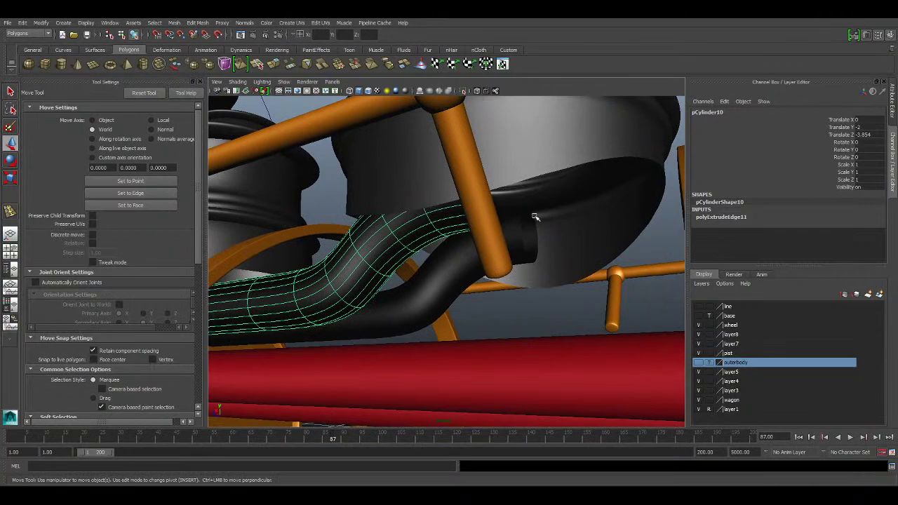
Follow the selected steam pipe in a maximized viewport to its vertical run in front of the tube plate
{"action": "key", "text": "ctrl+space"}
{"action": "left_click_drag", "start_coordinate": [587, 204], "coordinate": [262, 238], "text": "alt"}
{"action": "right_click_drag", "start_coordinate": [262, 238], "coordinate": [288, 313], "text": "alt"}
{"action": "left_click_drag", "start_coordinate": [288, 313], "coordinate": [484, 341], "text": "alt"}
{"action": "right_click_drag", "start_coordinate": [485, 341], "coordinate": [425, 344], "text": "alt"}
{"action": "middle_click_drag", "start_coordinate": [425, 344], "coordinate": [403, 56], "text": "alt"}
{"action": "right_click_drag", "start_coordinate": [522, 339], "coordinate": [445, 344], "text": "alt"}
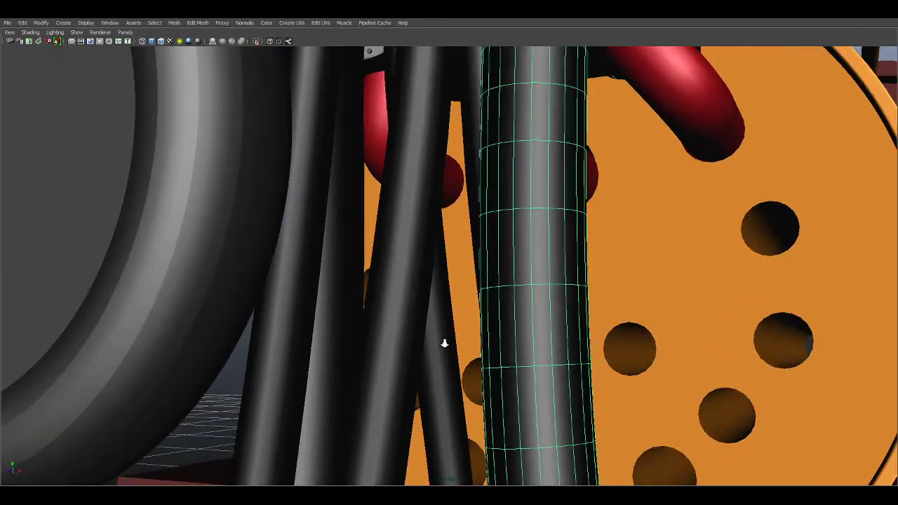
{"action": "left_click_drag", "start_coordinate": [444, 343], "coordinate": [419, 265], "text": "alt"}
Select the box above the front cylinder and raise its blinn8_steel_material transparency to reveal the piston parts inside
{"action": "left_click", "coordinate": [554, 267]}
{"action": "left_click_drag", "start_coordinate": [564, 266], "coordinate": [519, 301], "text": "alt"}
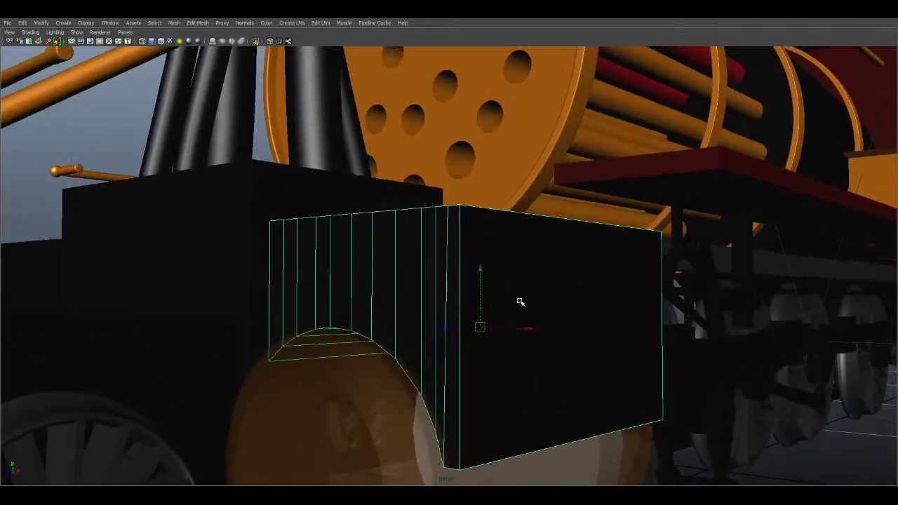
{"action": "key", "text": "ctrl+space"}
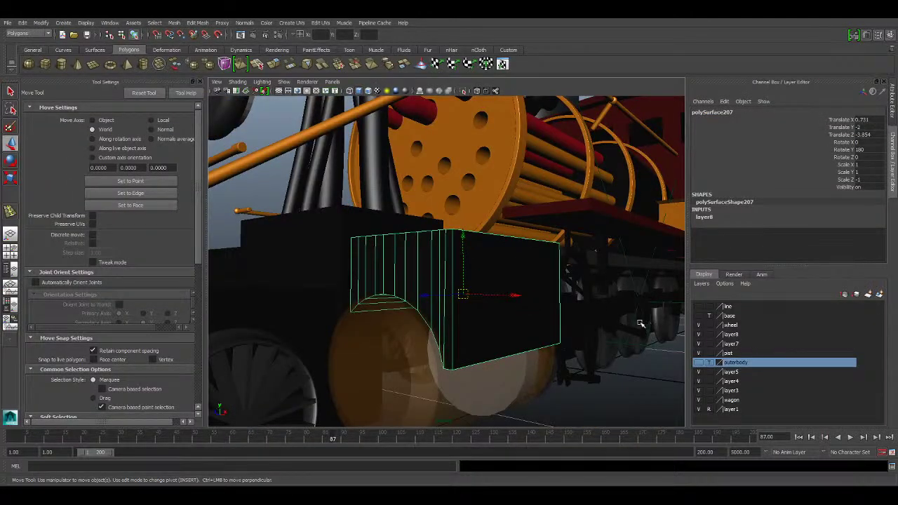
{"action": "left_click", "coordinate": [895, 104]}
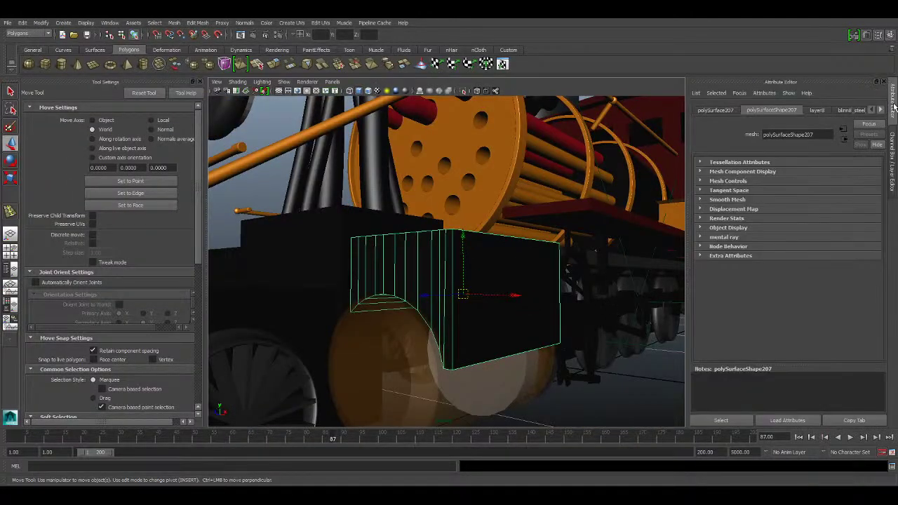
{"action": "left_click", "coordinate": [882, 109]}
{"action": "left_click", "coordinate": [839, 110]}
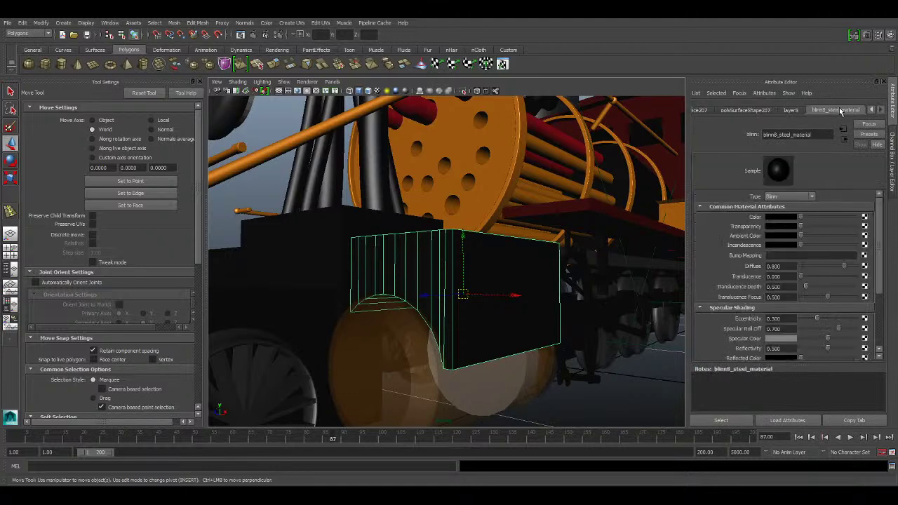
{"action": "left_click", "coordinate": [825, 227]}
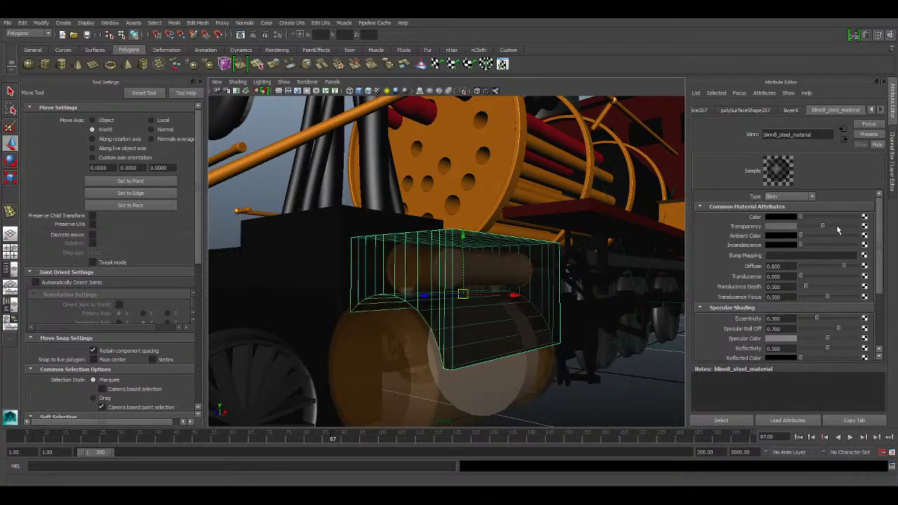
{"action": "left_click_drag", "start_coordinate": [835, 230], "coordinate": [840, 227]}
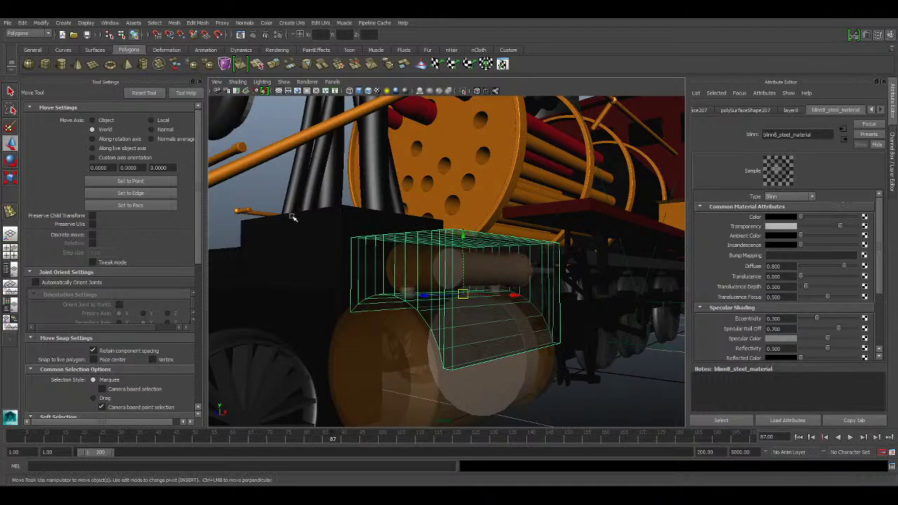
Select the black box beneath the steam pipes and raise its Train_metal_color_blinn2 transparency to reveal the interior
{"action": "left_click", "coordinate": [285, 190]}
{"action": "left_click_drag", "start_coordinate": [497, 265], "coordinate": [439, 271], "text": "alt"}
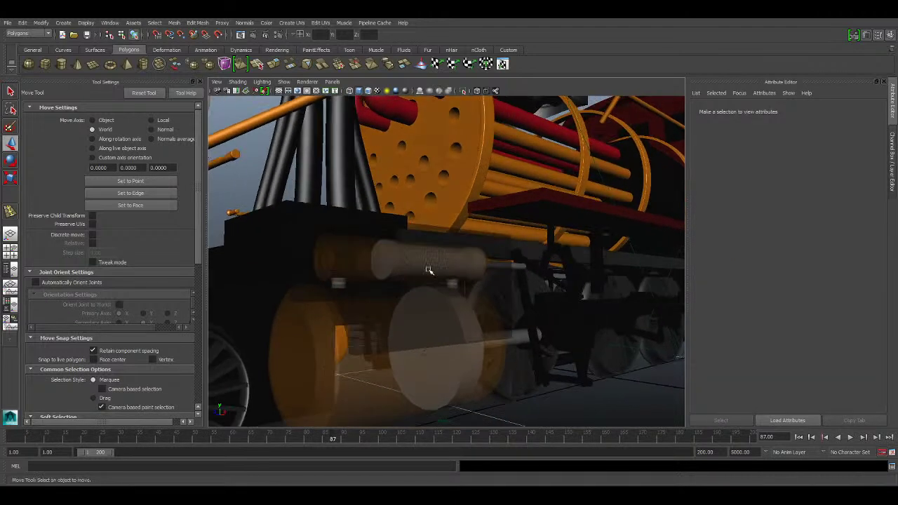
{"action": "right_click_drag", "start_coordinate": [439, 270], "coordinate": [435, 311], "text": "alt"}
{"action": "middle_click_drag", "start_coordinate": [435, 311], "coordinate": [546, 324], "text": "alt"}
{"action": "right_click_drag", "start_coordinate": [560, 323], "coordinate": [505, 302], "text": "alt"}
{"action": "left_click_drag", "start_coordinate": [540, 308], "coordinate": [489, 306], "text": "alt"}
{"action": "left_click", "coordinate": [502, 312]}
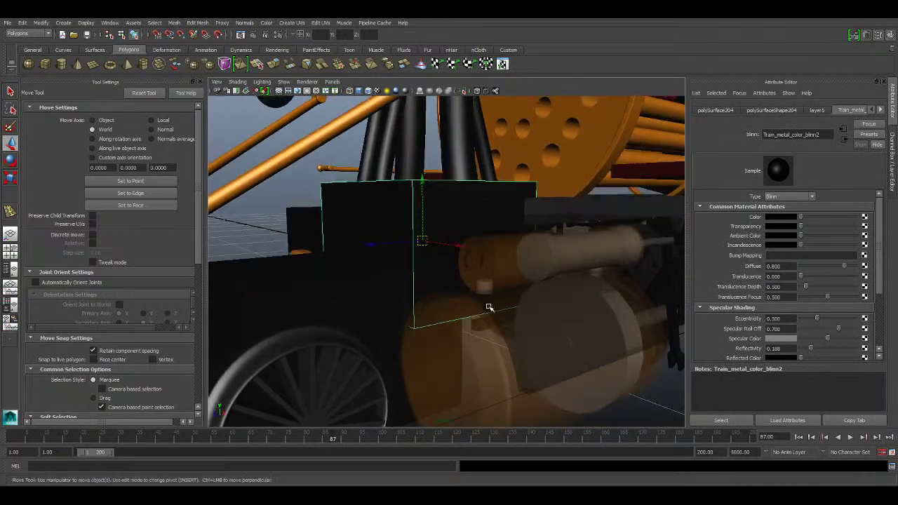
{"action": "left_click_drag", "start_coordinate": [819, 227], "coordinate": [837, 228]}
{"action": "left_click", "coordinate": [281, 212]}
Select the foremost curved steam pipe and trace it down through the transparent box to the upper valve cylinder
{"action": "left_click_drag", "start_coordinate": [372, 231], "coordinate": [435, 215], "text": "alt"}
{"action": "right_click_drag", "start_coordinate": [435, 215], "coordinate": [498, 295], "text": "alt"}
{"action": "middle_click_drag", "start_coordinate": [499, 295], "coordinate": [499, 386], "text": "alt"}
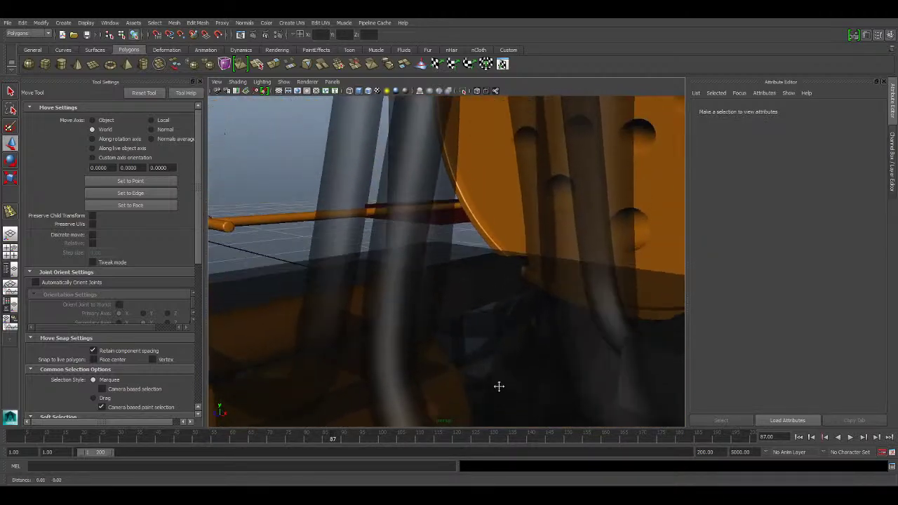
{"action": "left_click", "coordinate": [416, 166]}
{"action": "right_click_drag", "start_coordinate": [417, 166], "coordinate": [394, 150], "text": "alt"}
{"action": "left_click_drag", "start_coordinate": [395, 151], "coordinate": [399, 262], "text": "alt"}
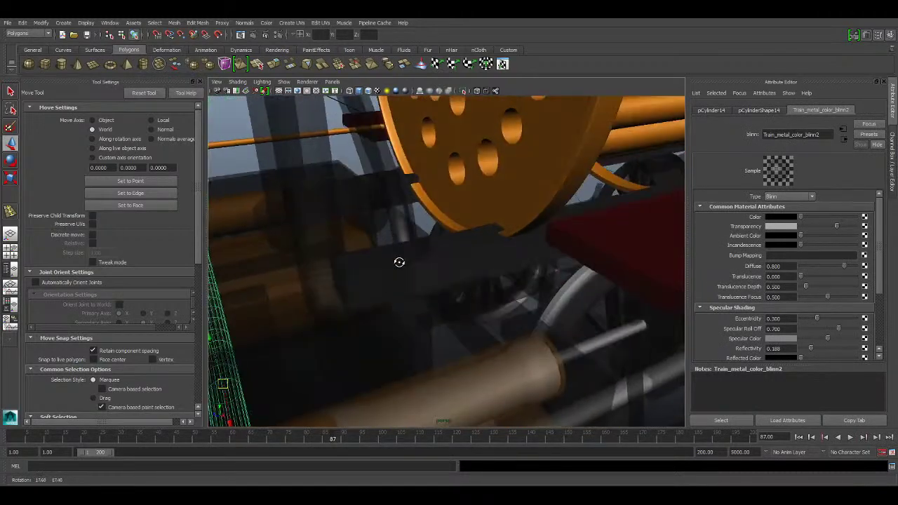
{"action": "middle_click_drag", "start_coordinate": [399, 262], "coordinate": [457, 286], "text": "alt"}
{"action": "right_click_drag", "start_coordinate": [457, 286], "coordinate": [379, 232], "text": "alt"}
{"action": "left_click_drag", "start_coordinate": [442, 186], "coordinate": [421, 261], "text": "alt"}
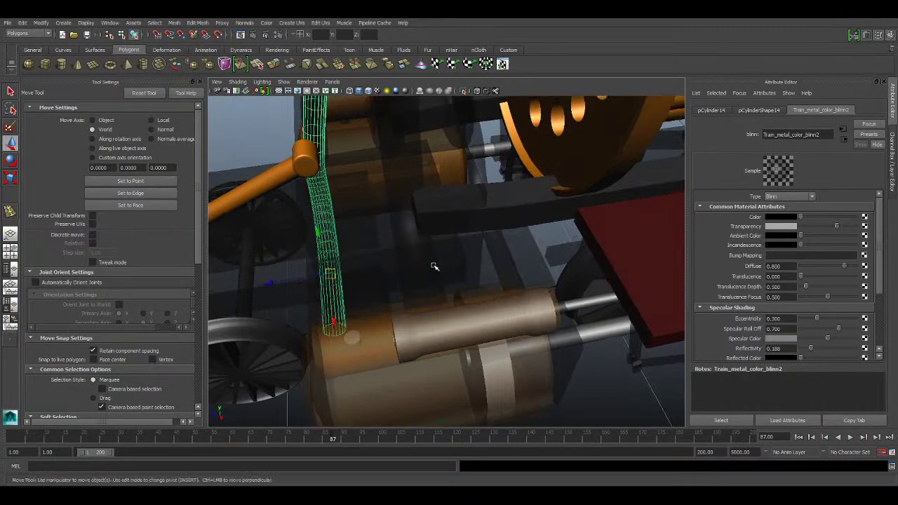
Select the neighbouring steam pipes that descend to the cylinders and examine their bends from above
{"action": "left_click", "coordinate": [417, 259]}
{"action": "left_click", "coordinate": [408, 221]}
{"action": "left_click_drag", "start_coordinate": [407, 222], "coordinate": [500, 287], "text": "alt"}
{"action": "left_click", "coordinate": [492, 160]}
{"action": "middle_click_drag", "start_coordinate": [539, 267], "coordinate": [532, 182], "text": "alt"}
{"action": "right_click_drag", "start_coordinate": [531, 183], "coordinate": [520, 257], "text": "alt"}
{"action": "left_click_drag", "start_coordinate": [520, 258], "coordinate": [482, 260], "text": "alt"}
{"action": "left_click", "coordinate": [531, 121], "text": "shift"}
{"action": "middle_click_drag", "start_coordinate": [372, 158], "coordinate": [499, 235], "text": "alt"}
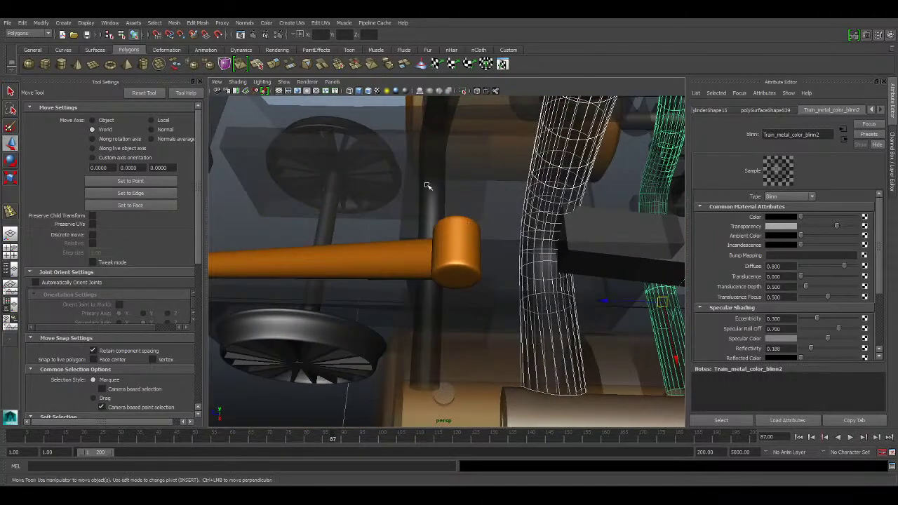
Extend the selection to the front steam pipe and inspect the whole pipe group down to the valve cylinder
{"action": "left_click", "coordinate": [432, 198]}
{"action": "left_click", "coordinate": [428, 338], "text": "shift"}
{"action": "middle_click_drag", "start_coordinate": [461, 196], "coordinate": [471, 290], "text": "alt"}
{"action": "scroll", "coordinate": [497, 193], "scroll_direction": "down", "scroll_amount": 3}
{"action": "left_click", "coordinate": [489, 123]}
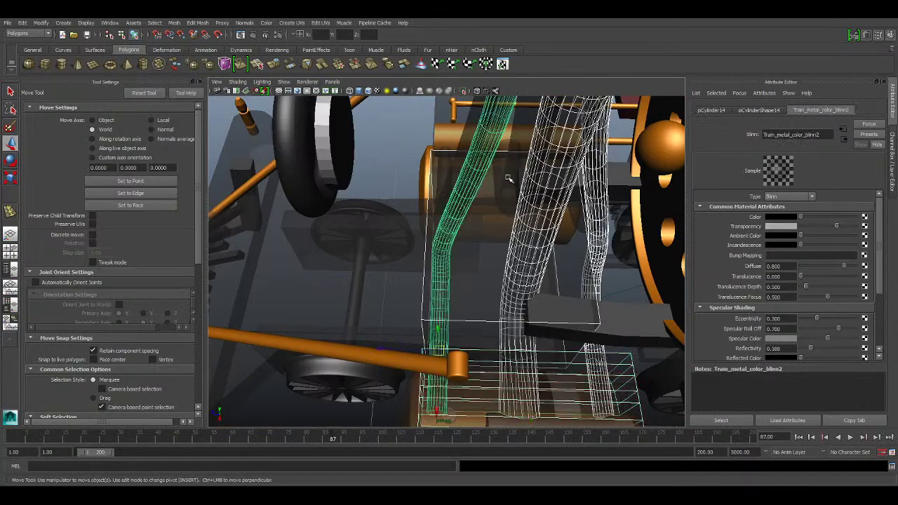
{"action": "left_click_drag", "start_coordinate": [489, 123], "coordinate": [481, 212], "text": "alt"}
{"action": "left_click_drag", "start_coordinate": [440, 186], "coordinate": [475, 281], "text": "alt"}
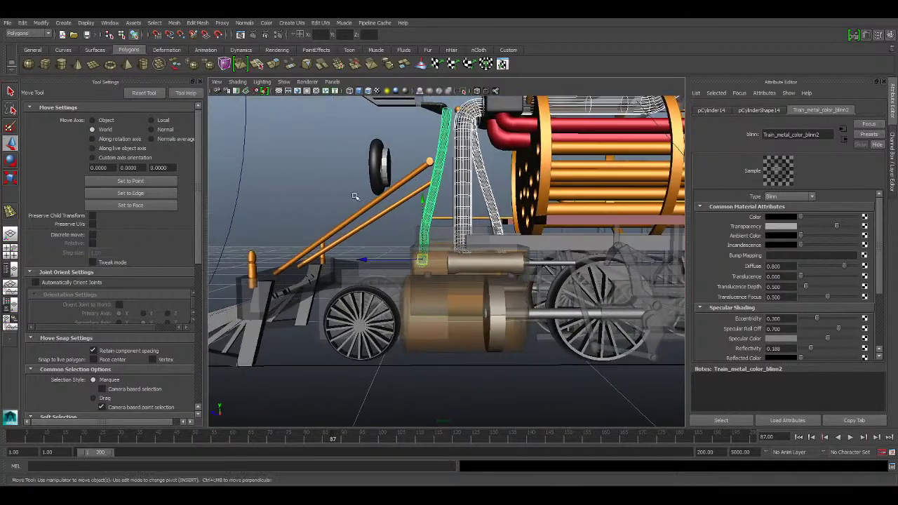
Clear the selection, frame the transparent cylinders and play the animation in short bursts to observe the piston and valve movement
{"action": "left_click", "coordinate": [307, 164]}
{"action": "scroll", "coordinate": [481, 282], "scroll_direction": "up", "scroll_amount": 5}
{"action": "middle_click_drag", "start_coordinate": [481, 283], "coordinate": [458, 336], "text": "alt"}
{"action": "left_click_drag", "start_coordinate": [404, 319], "coordinate": [493, 314], "text": "alt"}
{"action": "scroll", "coordinate": [489, 314], "scroll_direction": "up", "scroll_amount": 8}
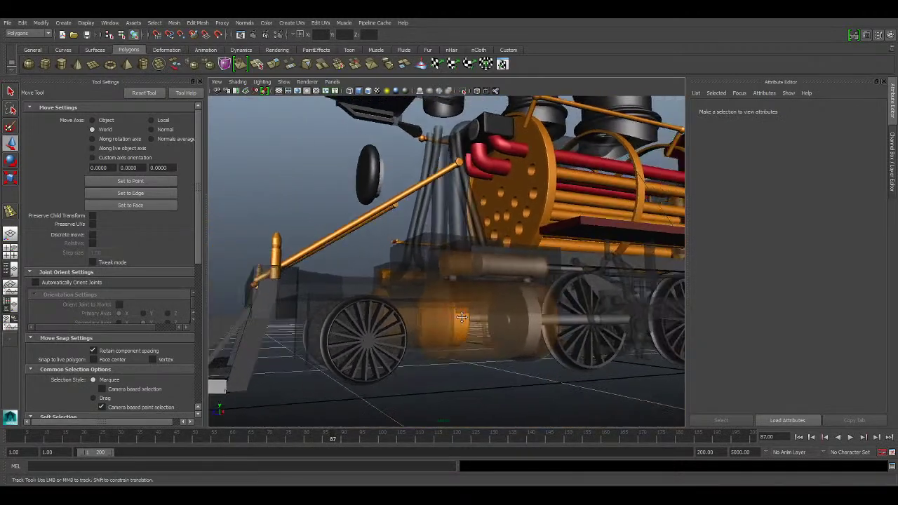
{"action": "left_click", "coordinate": [851, 437]}
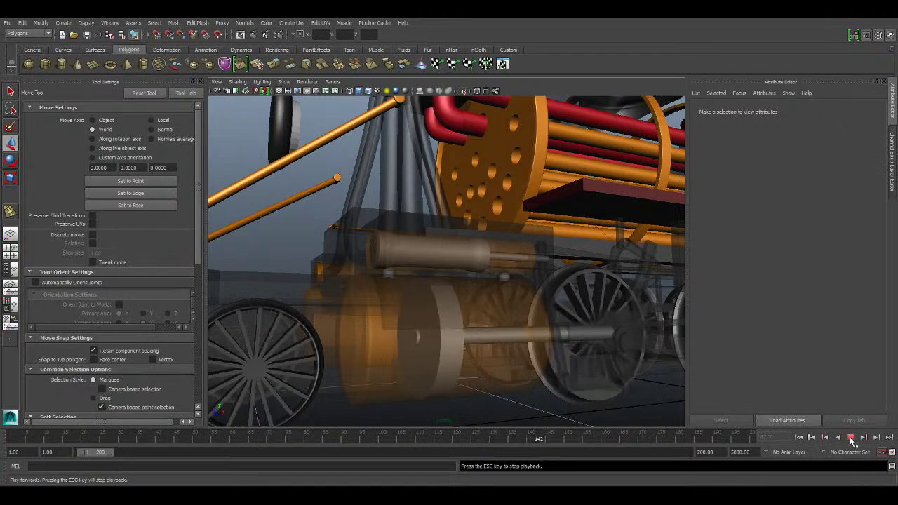
{"action": "left_click", "coordinate": [851, 437]}
{"action": "left_click", "coordinate": [851, 438]}
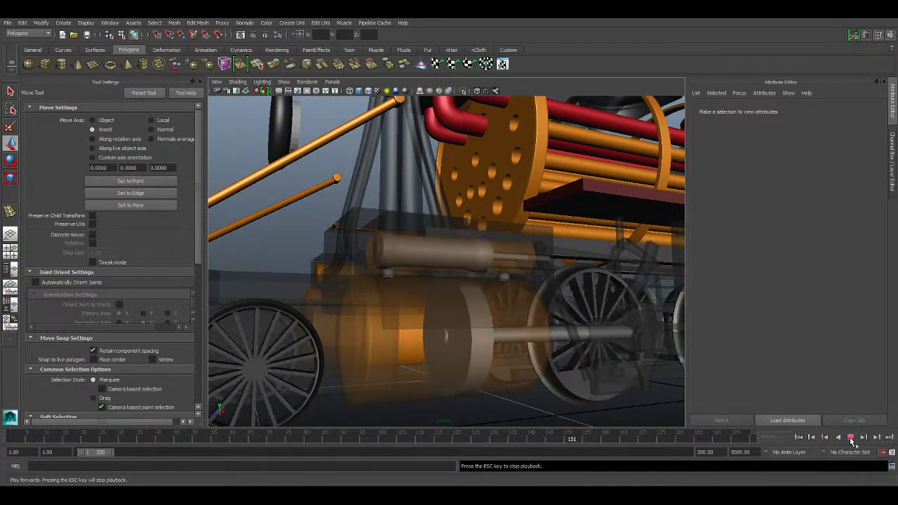
{"action": "left_click", "coordinate": [851, 437]}
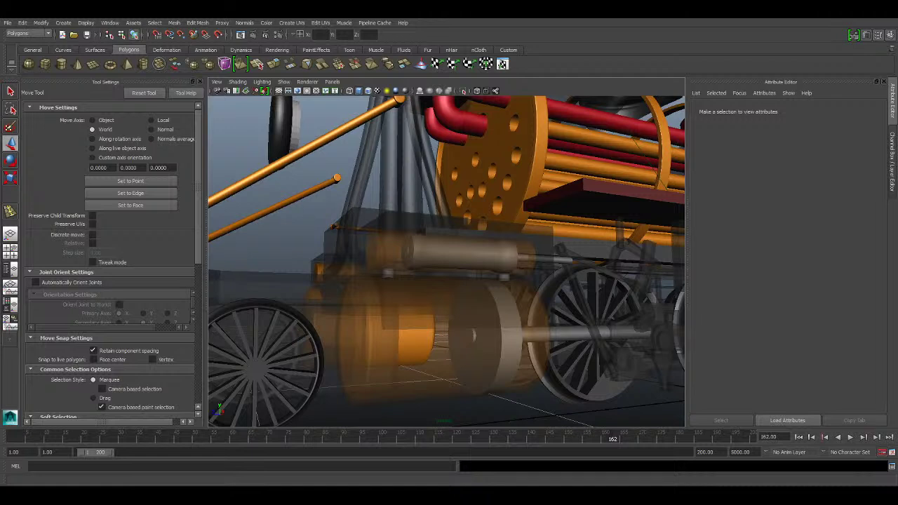
Examine the boiler's orange tubes and red pipes from the front tube plate to the chamber behind them
{"action": "scroll", "coordinate": [463, 297], "scroll_direction": "down", "scroll_amount": 5}
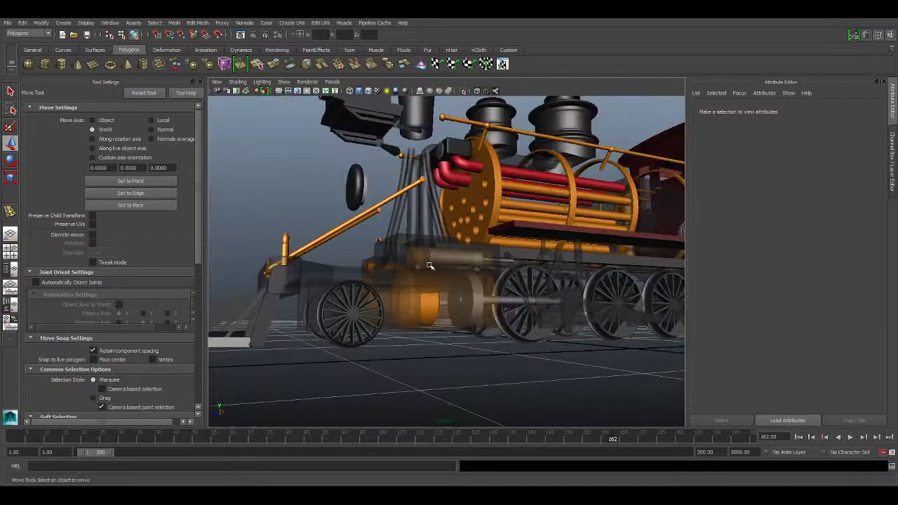
{"action": "scroll", "coordinate": [433, 252], "scroll_direction": "up", "scroll_amount": 3}
{"action": "middle_click_drag", "start_coordinate": [491, 235], "coordinate": [445, 287], "text": "alt"}
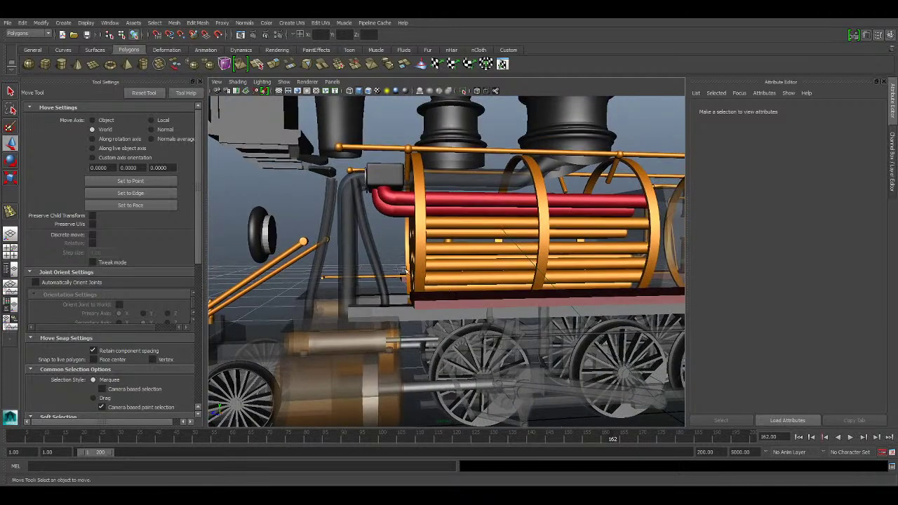
{"action": "left_click_drag", "start_coordinate": [390, 264], "coordinate": [376, 258], "text": "alt"}
{"action": "middle_click_drag", "start_coordinate": [436, 222], "coordinate": [383, 277], "text": "alt"}
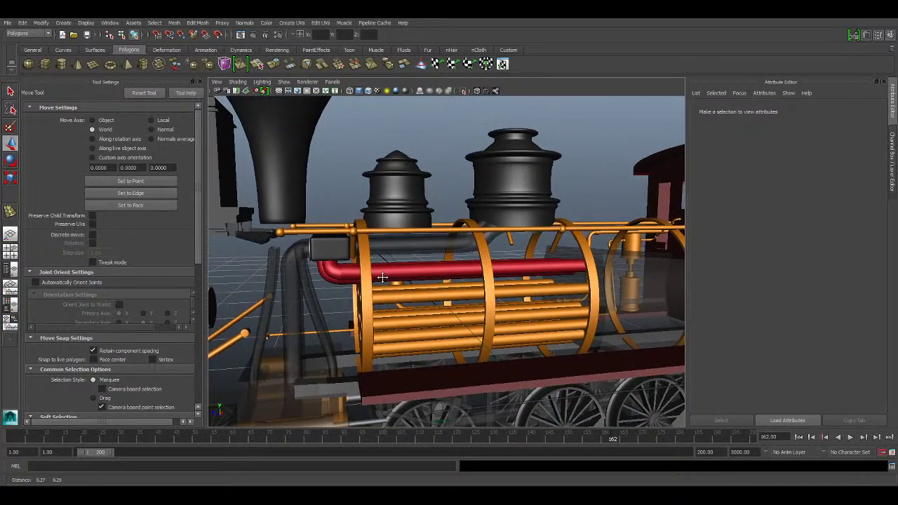
{"action": "middle_click_drag", "start_coordinate": [616, 279], "coordinate": [555, 267], "text": "alt"}
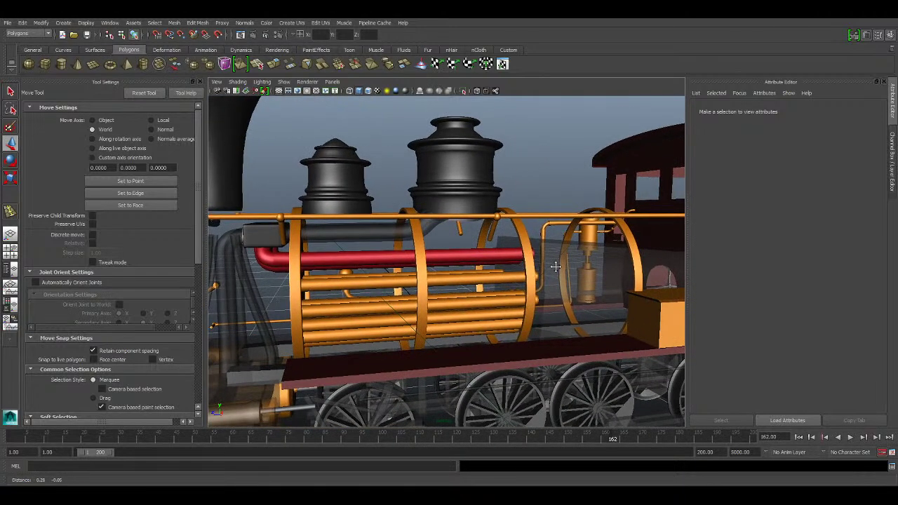
{"action": "left_click_drag", "start_coordinate": [559, 268], "coordinate": [521, 273], "text": "alt"}
{"action": "right_click_drag", "start_coordinate": [522, 273], "coordinate": [531, 279], "text": "alt"}
{"action": "left_click_drag", "start_coordinate": [533, 274], "coordinate": [518, 271], "text": "alt"}
{"action": "middle_click_drag", "start_coordinate": [479, 274], "coordinate": [522, 177], "text": "alt"}
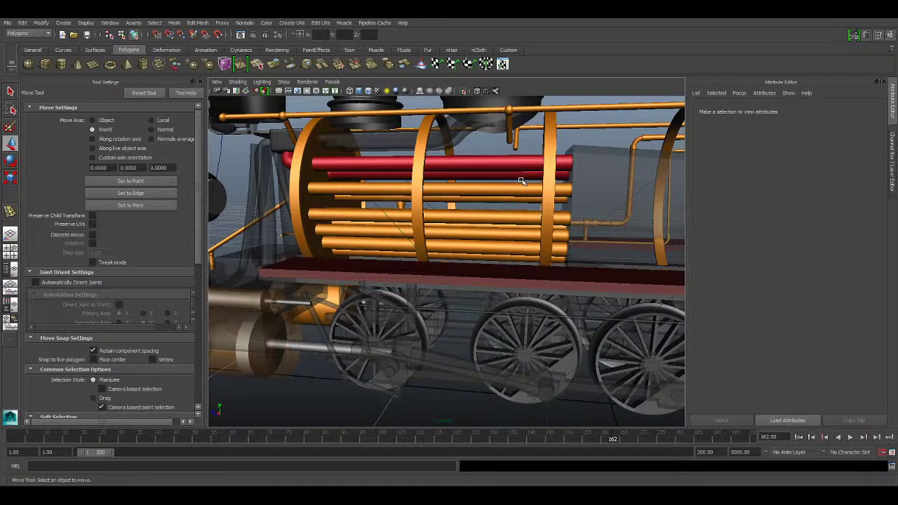
{"action": "middle_click_drag", "start_coordinate": [517, 225], "coordinate": [514, 229], "text": "alt"}
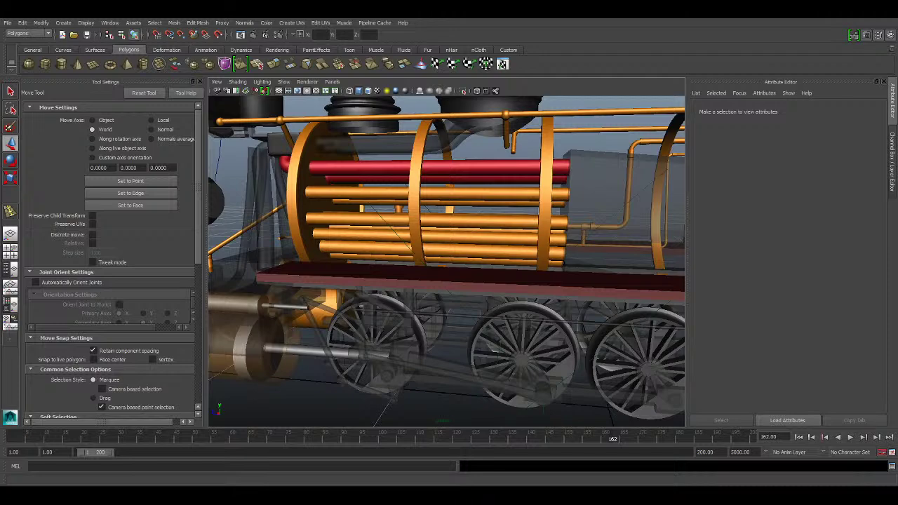
Inspect the locomotive from the front frame to the cab in a maximized viewport
{"action": "key", "text": "ctrl+space"}
{"action": "right_click_drag", "start_coordinate": [654, 260], "coordinate": [491, 265], "text": "alt"}
{"action": "middle_click_drag", "start_coordinate": [606, 263], "coordinate": [536, 297], "text": "alt"}
{"action": "left_click_drag", "start_coordinate": [567, 275], "coordinate": [521, 258], "text": "alt"}
{"action": "middle_click_drag", "start_coordinate": [520, 259], "coordinate": [484, 275], "text": "alt"}
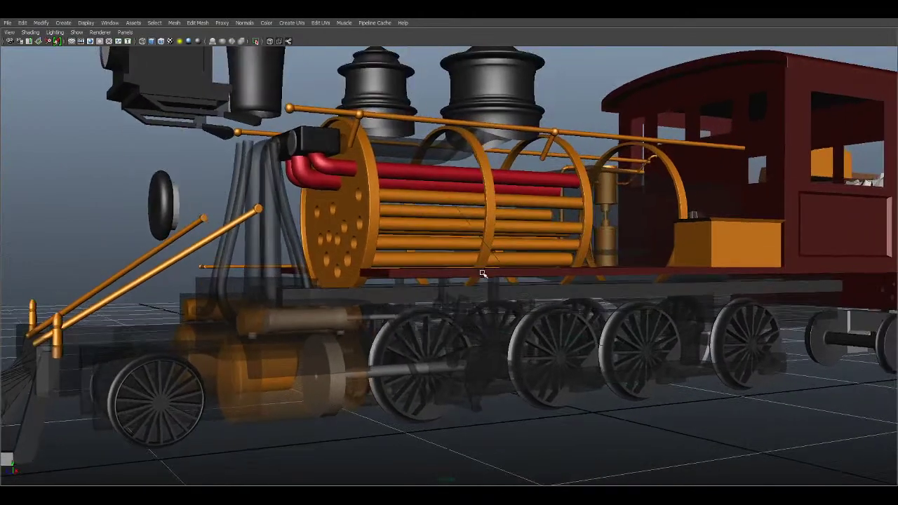
Restore the panel layout and show the templated outerbody layer around the boiler
{"action": "key", "text": "ctrl+space"}
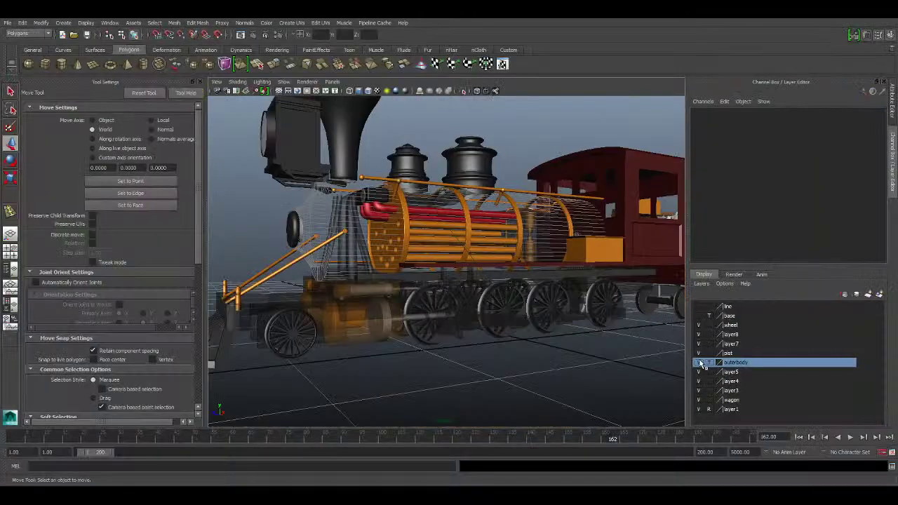
{"action": "right_click_drag", "start_coordinate": [423, 193], "coordinate": [440, 227], "text": "alt"}
{"action": "middle_click_drag", "start_coordinate": [439, 227], "coordinate": [433, 256], "text": "alt"}
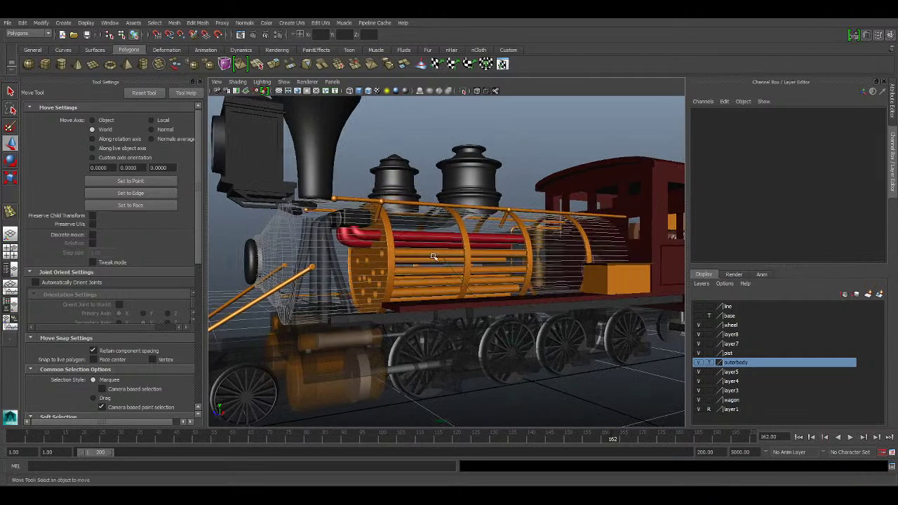
{"action": "middle_click_drag", "start_coordinate": [546, 260], "coordinate": [554, 274], "text": "alt"}
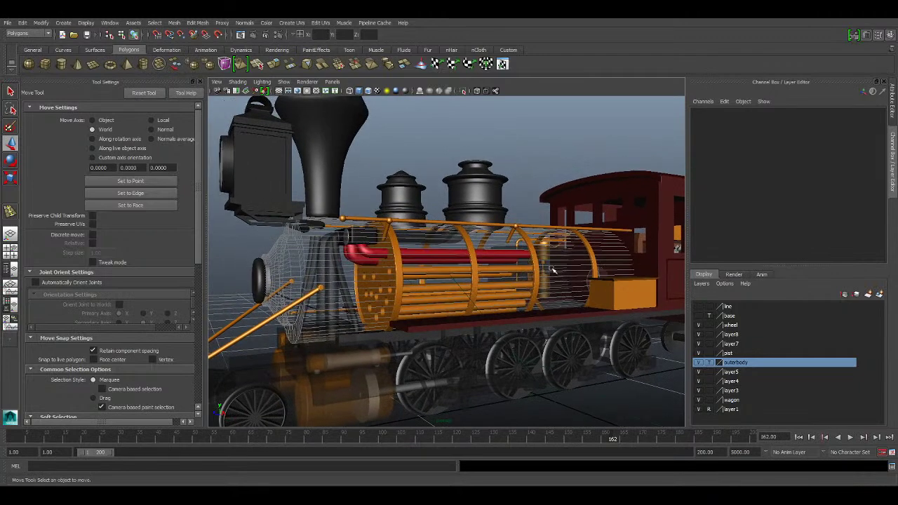
Play the animation while following the motion from the piston and its rod to the driving wheels, and stop playback
{"action": "left_click_drag", "start_coordinate": [592, 312], "coordinate": [389, 301], "text": "alt"}
{"action": "middle_click_drag", "start_coordinate": [388, 301], "coordinate": [436, 263], "text": "alt"}
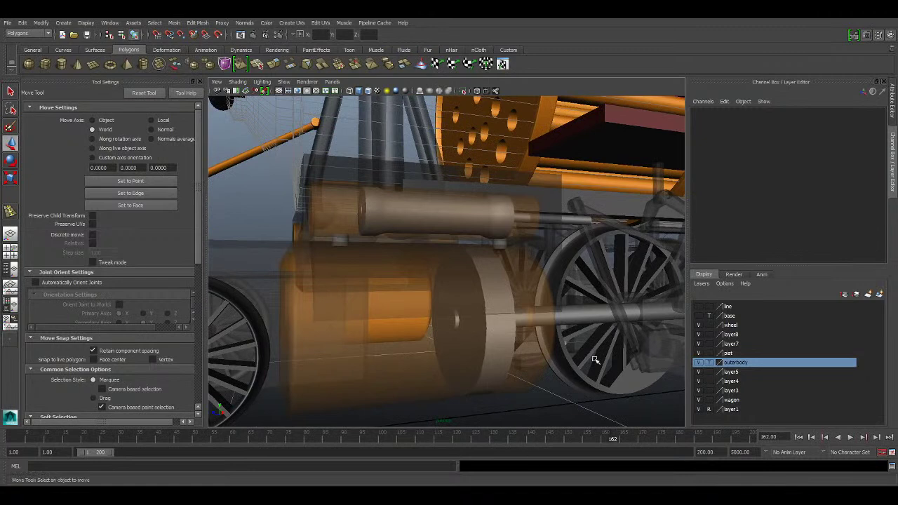
{"action": "left_click", "coordinate": [851, 437]}
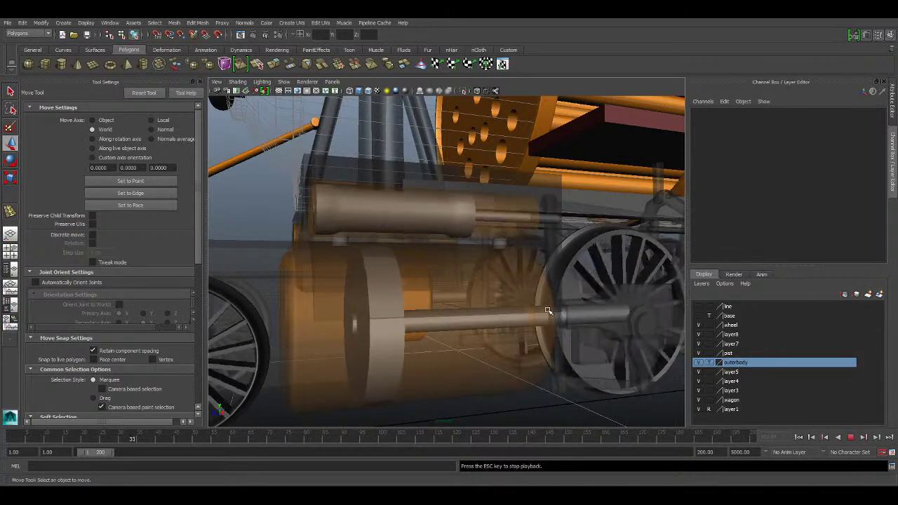
{"action": "middle_click_drag", "start_coordinate": [549, 311], "coordinate": [482, 309], "text": "alt"}
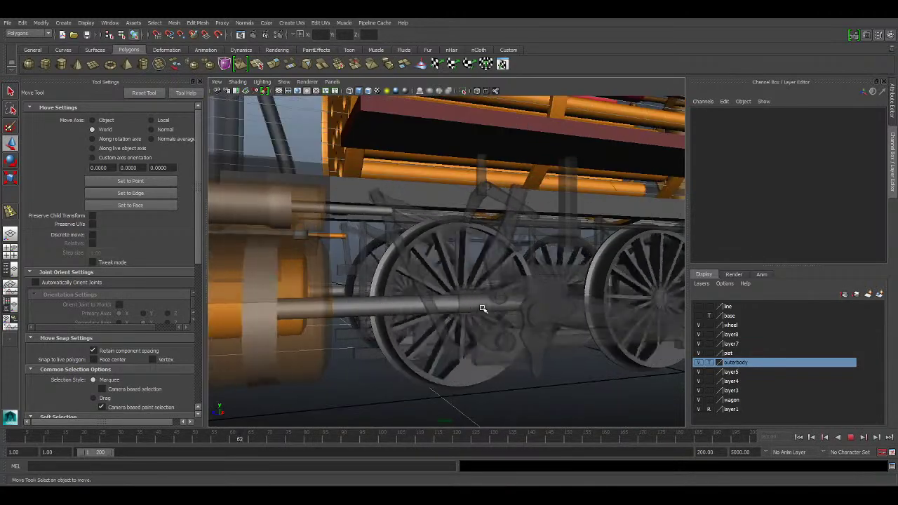
{"action": "left_click_drag", "start_coordinate": [481, 306], "coordinate": [411, 319], "text": "alt"}
{"action": "right_click_drag", "start_coordinate": [412, 320], "coordinate": [467, 371], "text": "alt"}
{"action": "middle_click_drag", "start_coordinate": [467, 371], "coordinate": [459, 289], "text": "alt"}
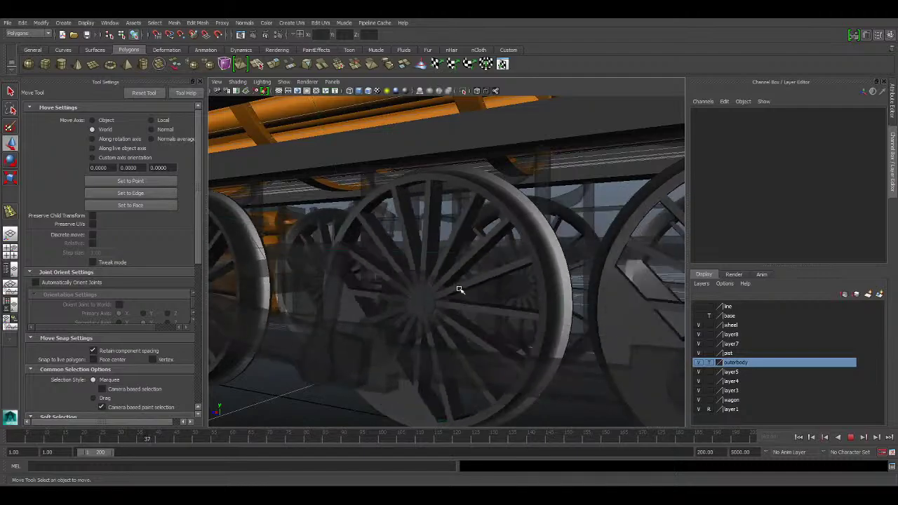
{"action": "right_click_drag", "start_coordinate": [522, 409], "coordinate": [448, 275], "text": "alt"}
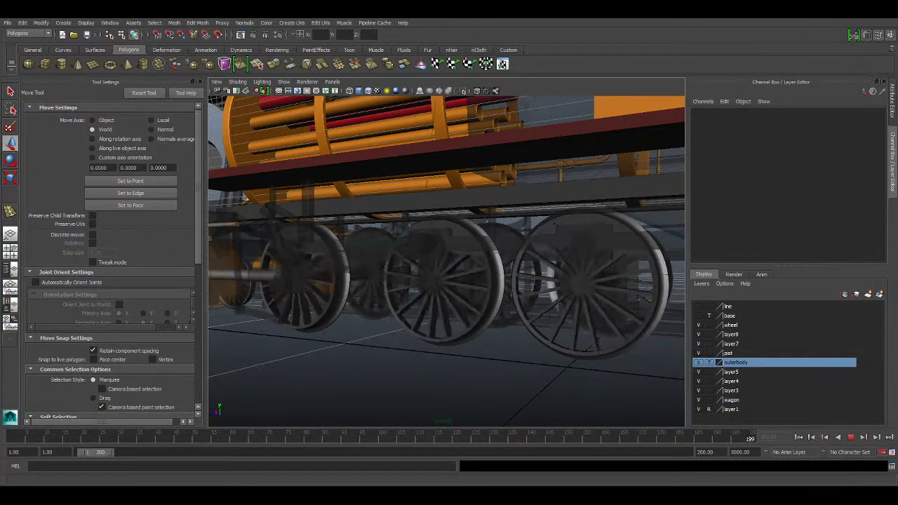
{"action": "key", "text": "ctrl+space"}
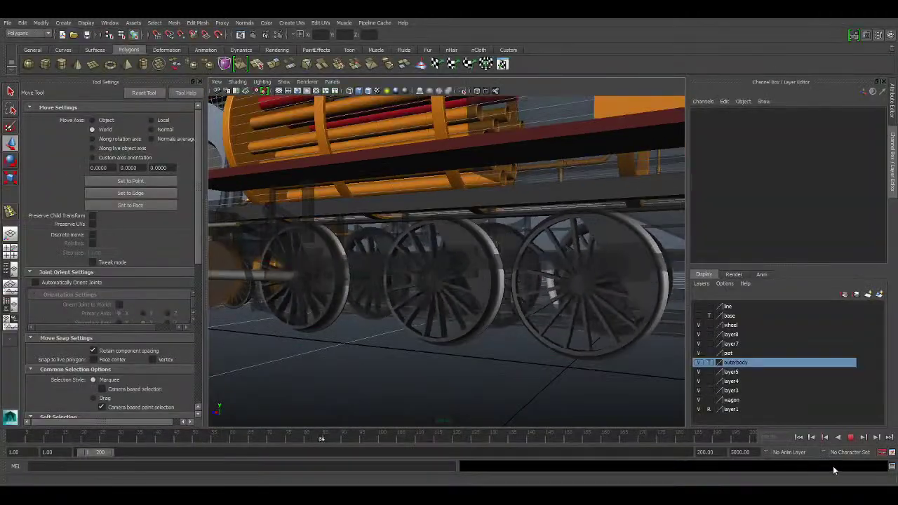
{"action": "left_click", "coordinate": [851, 437]}
Follow the boiler tubes in a maximized viewport from the front end to their open rear ends inside the transparent chamber
{"action": "right_click_drag", "start_coordinate": [373, 226], "coordinate": [375, 250], "text": "alt"}
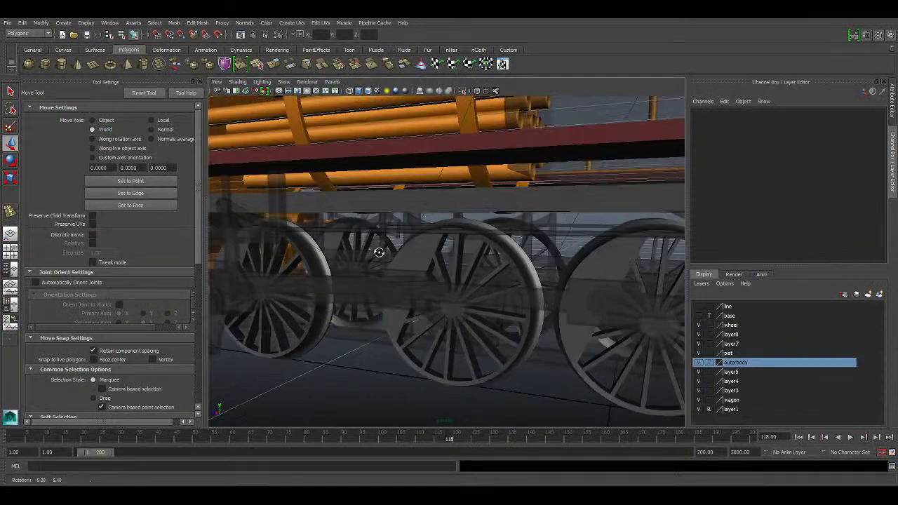
{"action": "key", "text": "ctrl+space"}
{"action": "left_click_drag", "start_coordinate": [349, 233], "coordinate": [383, 236], "text": "alt"}
{"action": "right_click_drag", "start_coordinate": [383, 237], "coordinate": [290, 220], "text": "alt"}
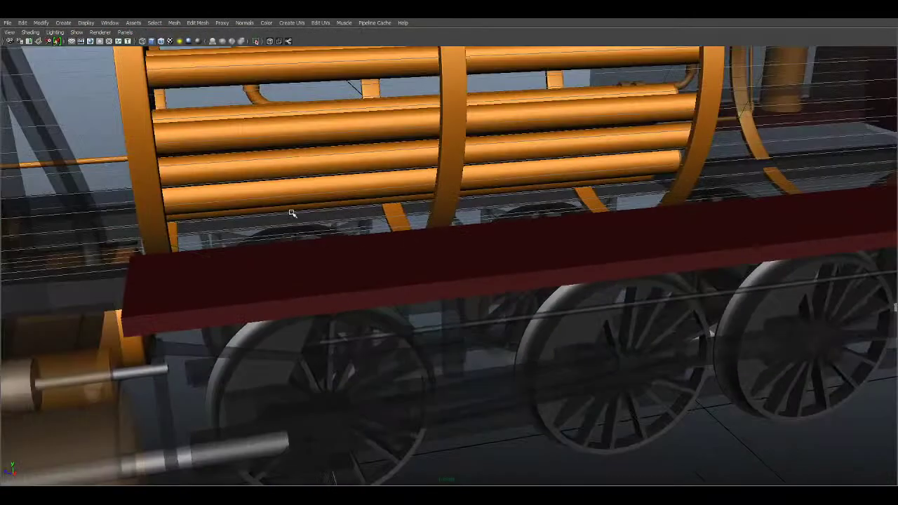
{"action": "middle_click_drag", "start_coordinate": [291, 220], "coordinate": [317, 302], "text": "alt"}
{"action": "middle_click_drag", "start_coordinate": [197, 190], "coordinate": [317, 297], "text": "alt"}
{"action": "left_click_drag", "start_coordinate": [140, 196], "coordinate": [243, 247], "text": "alt"}
{"action": "middle_click_drag", "start_coordinate": [486, 271], "coordinate": [421, 317], "text": "alt"}
{"action": "left_click_drag", "start_coordinate": [481, 303], "coordinate": [467, 303], "text": "alt"}
{"action": "middle_click_drag", "start_coordinate": [649, 273], "coordinate": [506, 299], "text": "alt"}
{"action": "left_click_drag", "start_coordinate": [615, 288], "coordinate": [365, 225], "text": "alt"}
{"action": "right_click_drag", "start_coordinate": [365, 225], "coordinate": [345, 252], "text": "alt"}
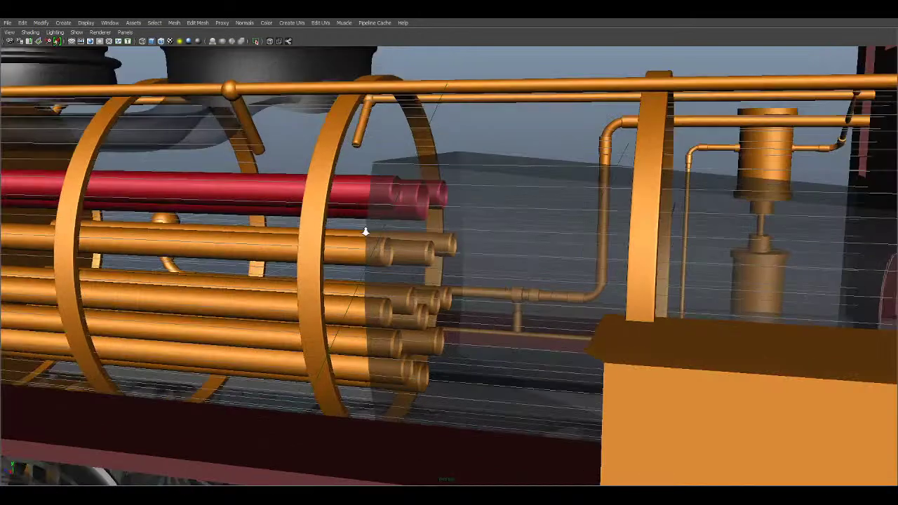
Select the boiler tube bundle and examine its open rear ends and its full run through the orange rings
{"action": "middle_click_drag", "start_coordinate": [353, 185], "coordinate": [372, 193], "text": "alt"}
{"action": "right_click_drag", "start_coordinate": [373, 192], "coordinate": [397, 326], "text": "alt"}
{"action": "left_click_drag", "start_coordinate": [396, 327], "coordinate": [278, 208], "text": "alt"}
{"action": "right_click_drag", "start_coordinate": [384, 212], "coordinate": [457, 347], "text": "alt"}
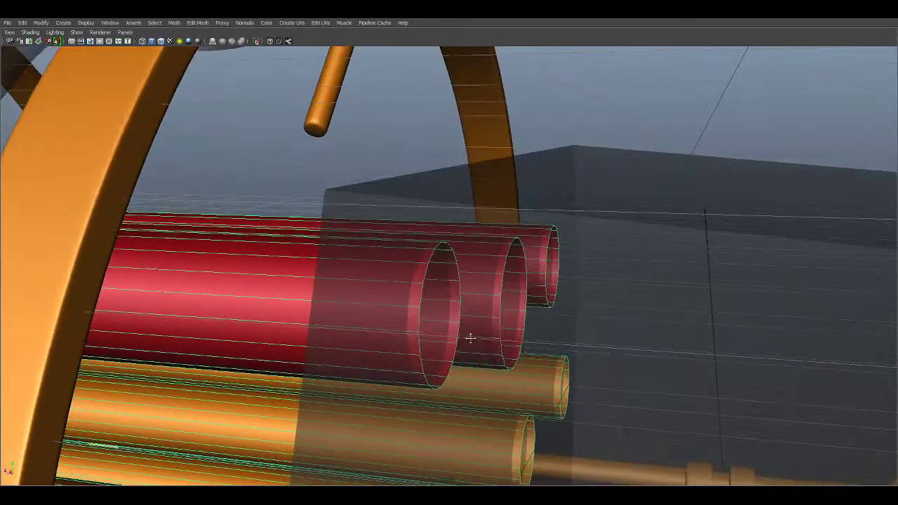
{"action": "right_click_drag", "start_coordinate": [563, 324], "coordinate": [287, 268], "text": "alt"}
{"action": "left_click_drag", "start_coordinate": [325, 267], "coordinate": [345, 268], "text": "alt"}
{"action": "middle_click_drag", "start_coordinate": [345, 269], "coordinate": [429, 176], "text": "alt"}
{"action": "left_click_drag", "start_coordinate": [353, 229], "coordinate": [366, 219], "text": "alt"}
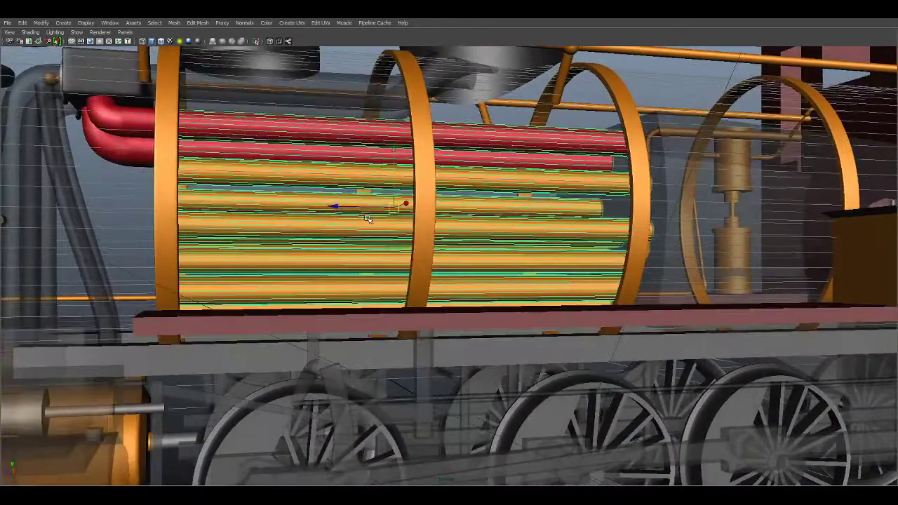
Restore the panel layout and inspect the area from the selected tubes down to the cylinder rods and driving wheels
{"action": "middle_click_drag", "start_coordinate": [390, 214], "coordinate": [462, 176], "text": "alt"}
{"action": "right_click_drag", "start_coordinate": [462, 175], "coordinate": [416, 188], "text": "alt"}
{"action": "key", "text": "ctrl+space"}
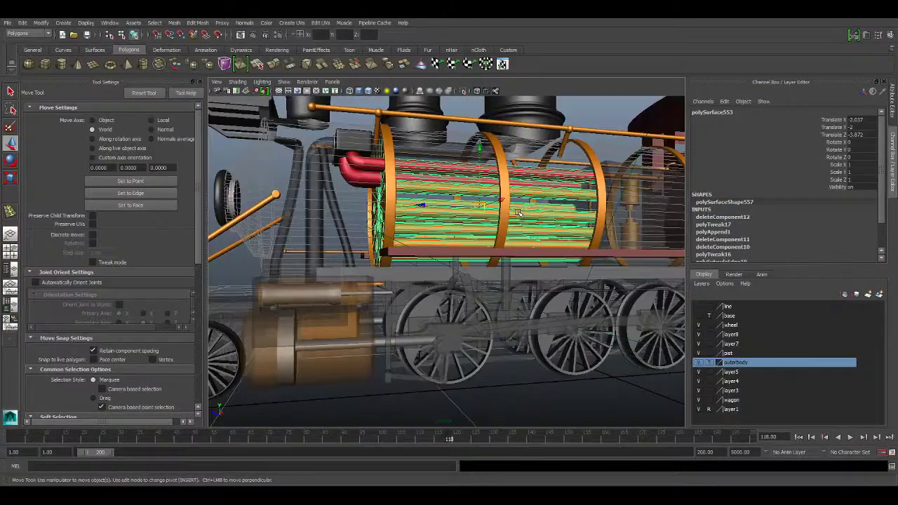
{"action": "left_click_drag", "start_coordinate": [410, 210], "coordinate": [425, 213], "text": "alt"}
{"action": "right_click_drag", "start_coordinate": [426, 213], "coordinate": [445, 283], "text": "alt"}
{"action": "middle_click_drag", "start_coordinate": [445, 283], "coordinate": [443, 252], "text": "alt"}
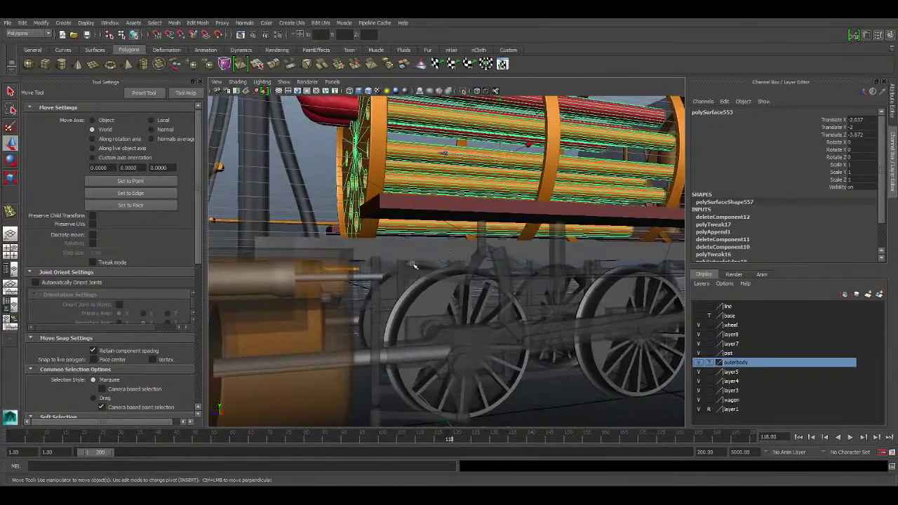
Select the box-shaped housing above the cylinder and set its steel material's transparency to fully opaque black
{"action": "left_click", "coordinate": [449, 251]}
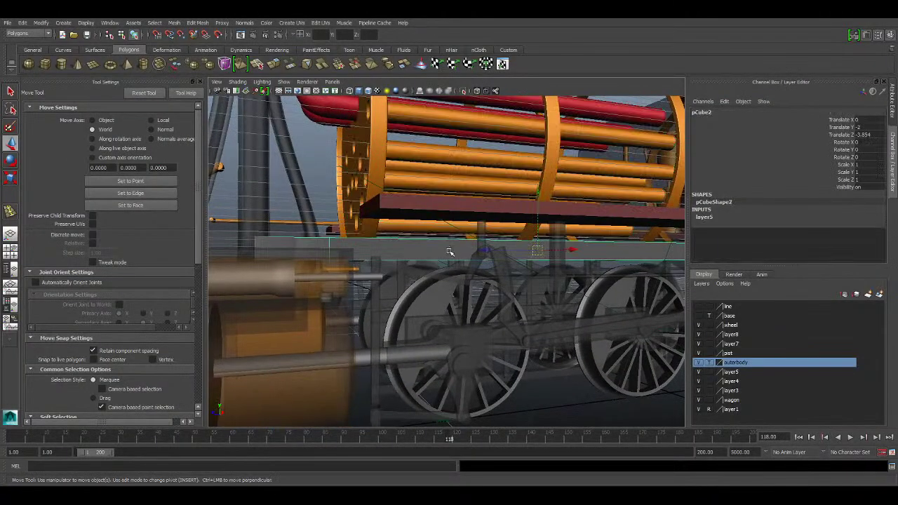
{"action": "left_click", "coordinate": [426, 302]}
{"action": "left_click_drag", "start_coordinate": [406, 291], "coordinate": [465, 275], "text": "alt"}
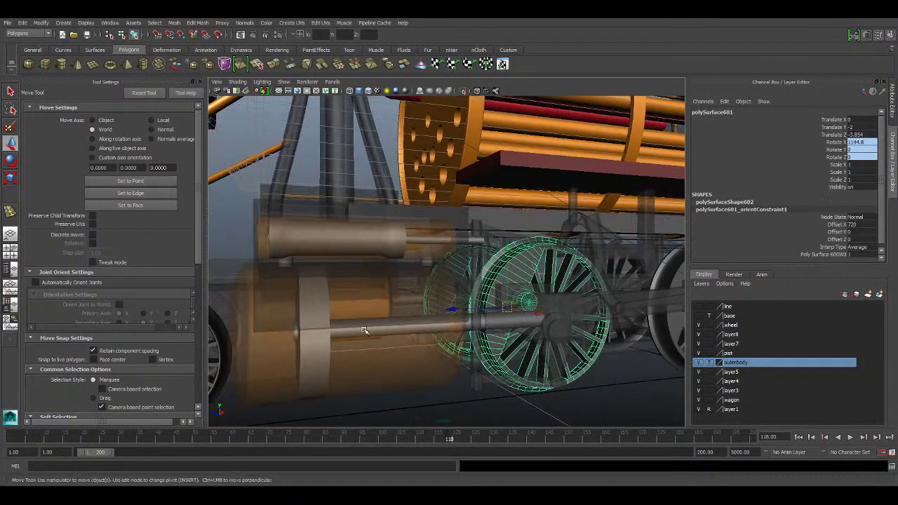
{"action": "left_click", "coordinate": [303, 227]}
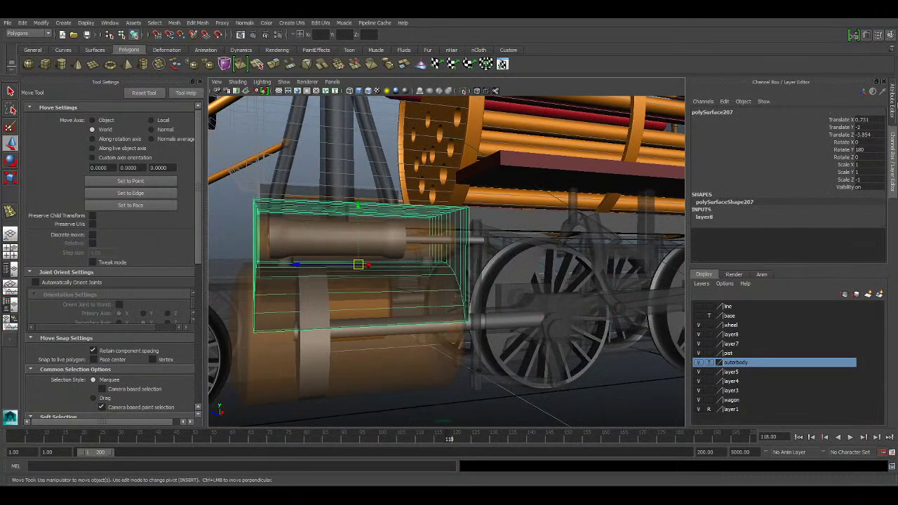
{"action": "left_click", "coordinate": [894, 103]}
{"action": "left_click_drag", "start_coordinate": [839, 228], "coordinate": [796, 229]}
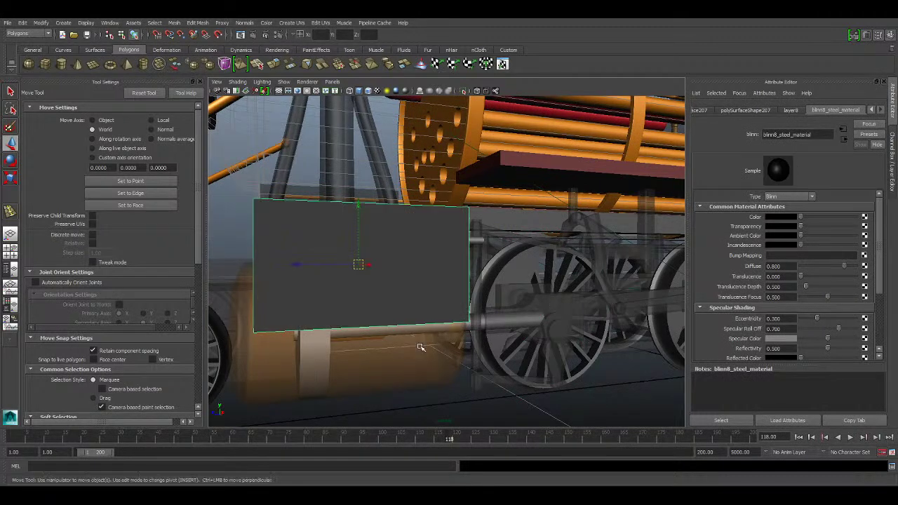
Select the orange piston cylinder cover and remove all transparency from its piston_cover material
{"action": "left_click", "coordinate": [400, 373]}
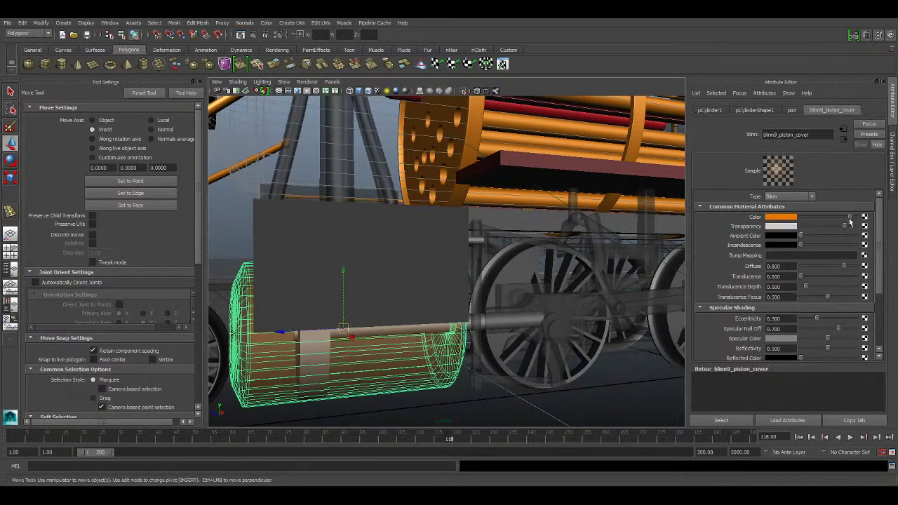
{"action": "left_click_drag", "start_coordinate": [846, 226], "coordinate": [796, 236]}
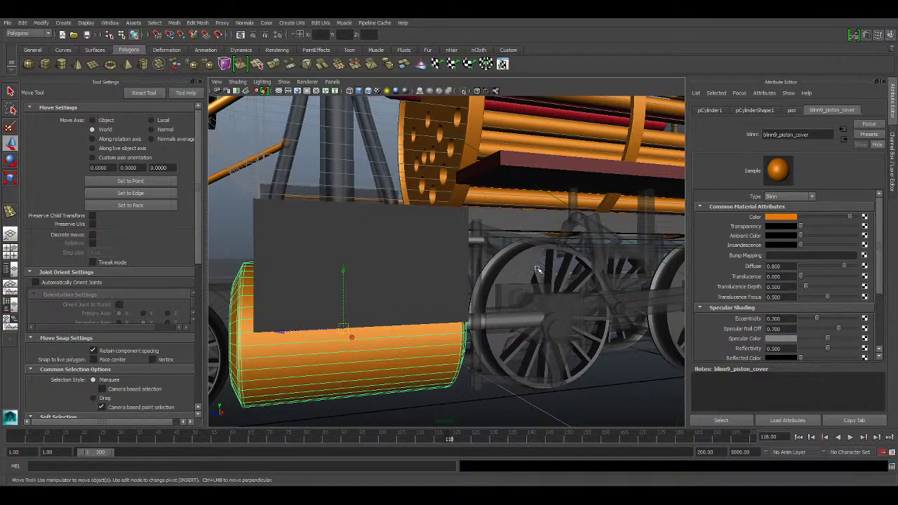
{"action": "left_click_drag", "start_coordinate": [488, 268], "coordinate": [490, 270], "text": "alt"}
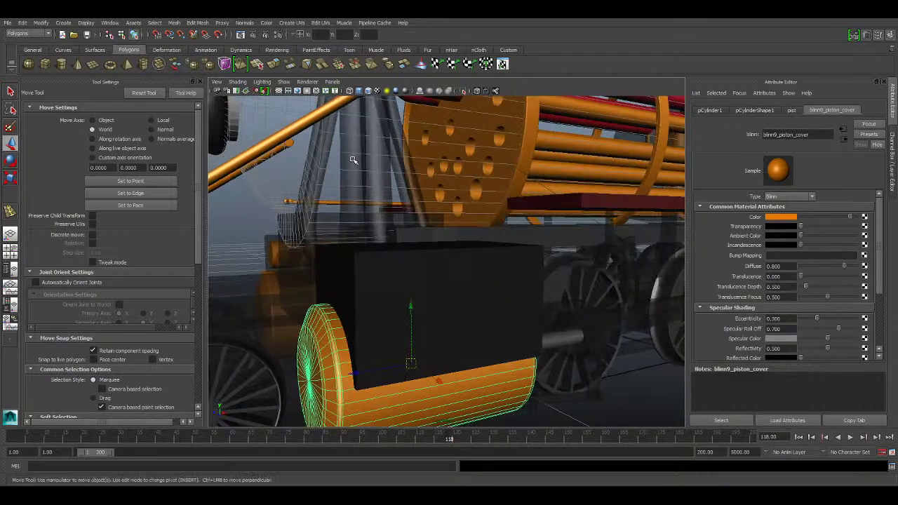
Set the outerbody layer from template to normal display so its geometry is selectable, keeping the layer visible
{"action": "left_click", "coordinate": [893, 144]}
{"action": "left_click", "coordinate": [708, 363]}
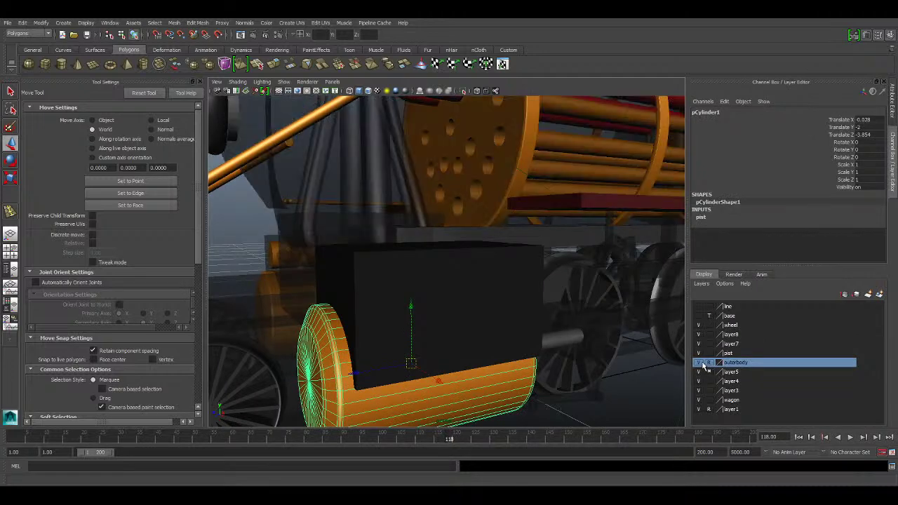
{"action": "left_click", "coordinate": [708, 363]}
{"action": "left_click", "coordinate": [702, 364]}
{"action": "left_click", "coordinate": [702, 364]}
Select the locomotive's outer boiler body and make its cylinder_metal phong material fully opaque
{"action": "left_click", "coordinate": [495, 204]}
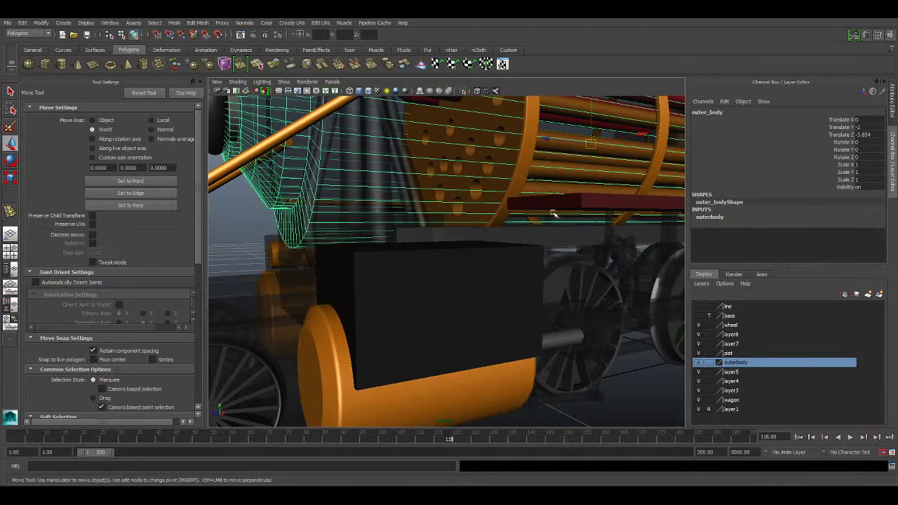
{"action": "left_click", "coordinate": [893, 104]}
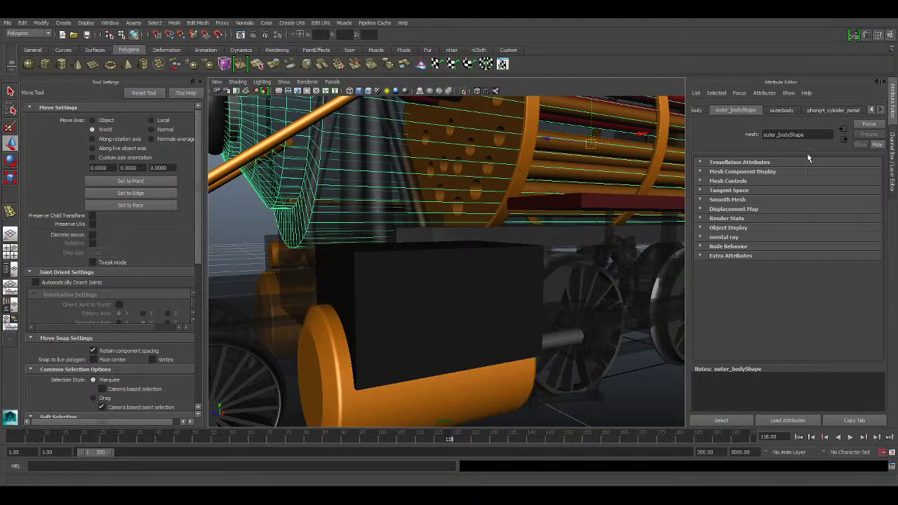
{"action": "left_click", "coordinate": [833, 110]}
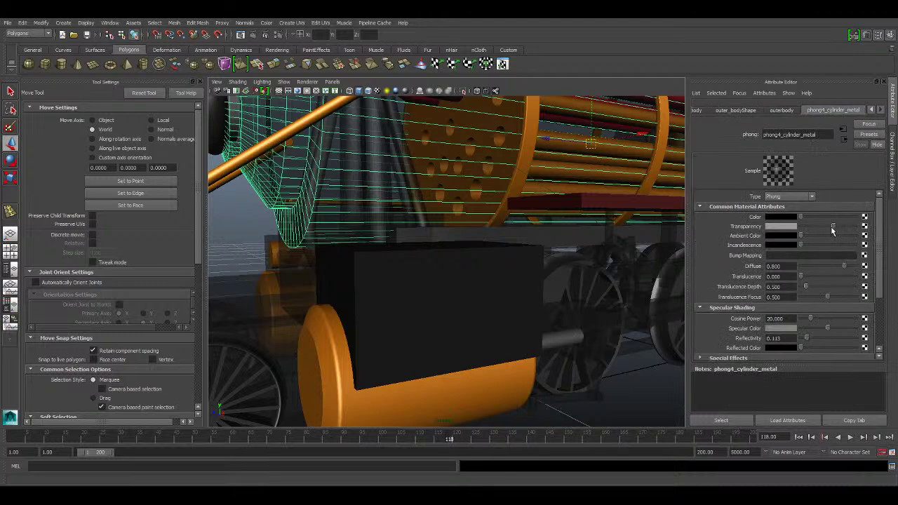
{"action": "left_click_drag", "start_coordinate": [833, 227], "coordinate": [788, 228]}
{"action": "middle_click_drag", "start_coordinate": [597, 229], "coordinate": [564, 232], "text": "alt"}
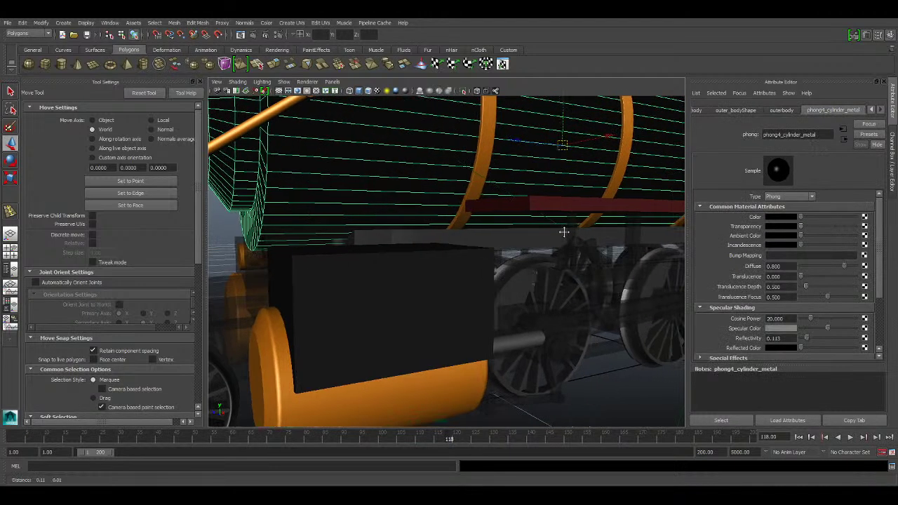
{"action": "left_click_drag", "start_coordinate": [826, 230], "coordinate": [783, 242]}
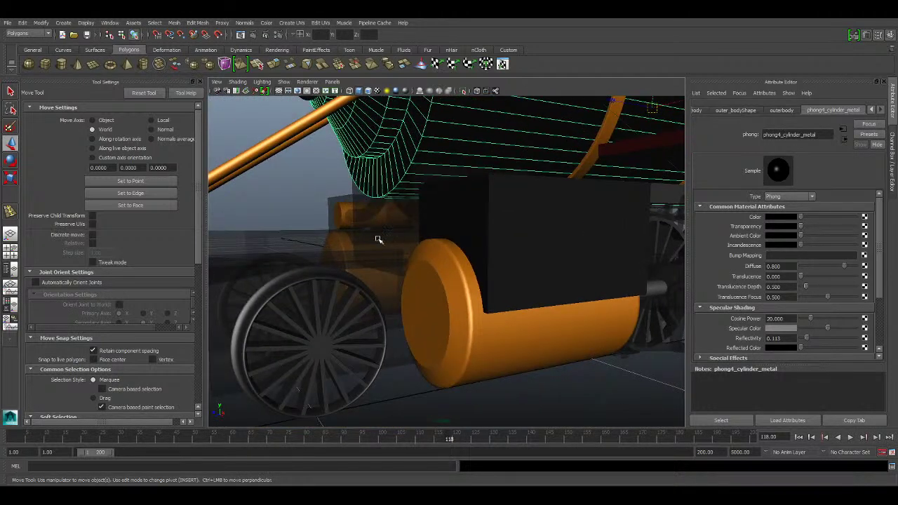
Select the front deck frame and make its Train_metal_color material fully opaque
{"action": "left_click", "coordinate": [431, 255]}
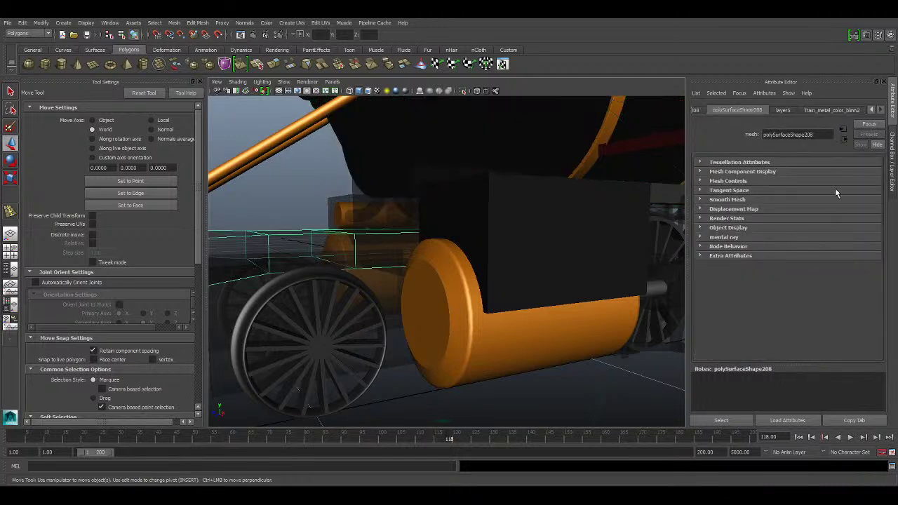
{"action": "left_click", "coordinate": [847, 109]}
{"action": "left_click_drag", "start_coordinate": [835, 232], "coordinate": [801, 233]}
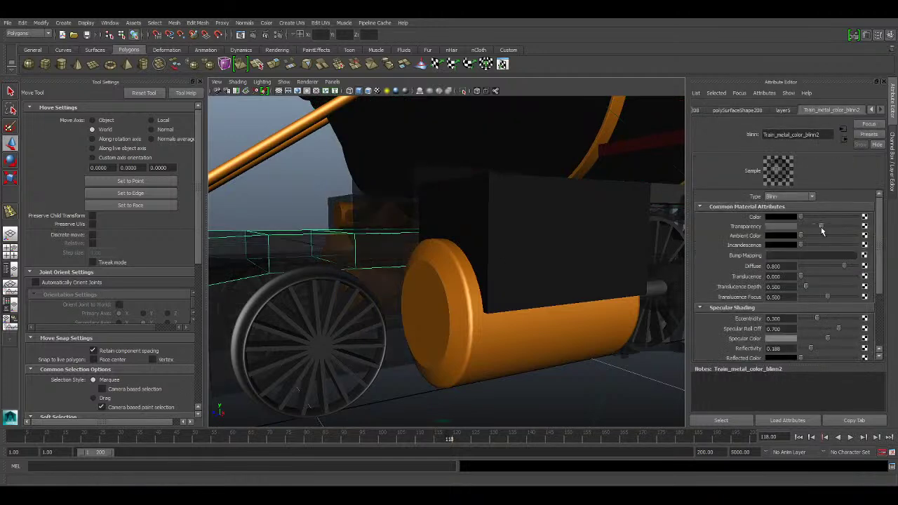
{"action": "scroll", "coordinate": [484, 202], "scroll_direction": "down", "scroll_amount": 5}
{"action": "middle_click_drag", "start_coordinate": [504, 229], "coordinate": [460, 290], "text": "alt"}
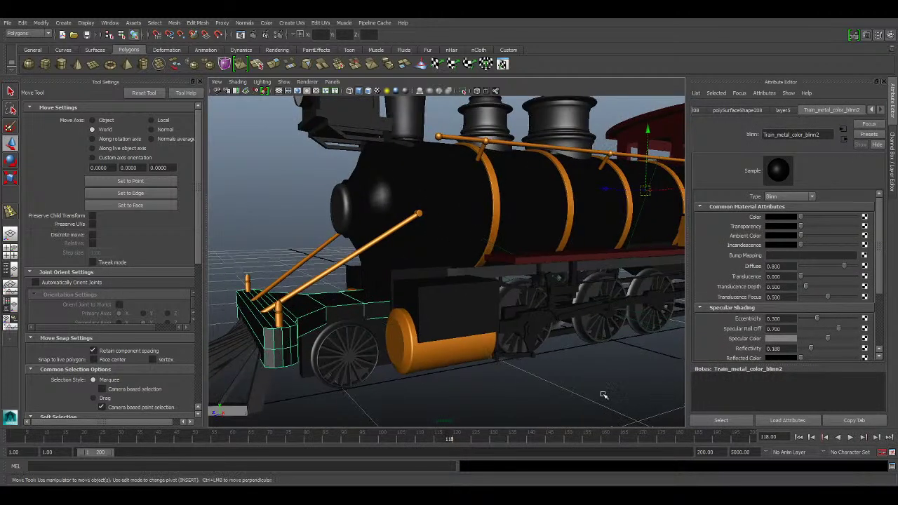
Clear the selection, view the driving wheel linkage up close, and save the scene
{"action": "left_click", "coordinate": [596, 392]}
{"action": "left_click_drag", "start_coordinate": [596, 392], "coordinate": [461, 357], "text": "alt"}
{"action": "right_click_drag", "start_coordinate": [461, 358], "coordinate": [561, 424], "text": "alt"}
{"action": "left_click_drag", "start_coordinate": [515, 362], "coordinate": [536, 357], "text": "alt"}
{"action": "right_click_drag", "start_coordinate": [536, 356], "coordinate": [509, 347], "text": "alt"}
{"action": "middle_click_drag", "start_coordinate": [556, 312], "coordinate": [531, 276], "text": "alt"}
{"action": "key", "text": "ctrl+s"}
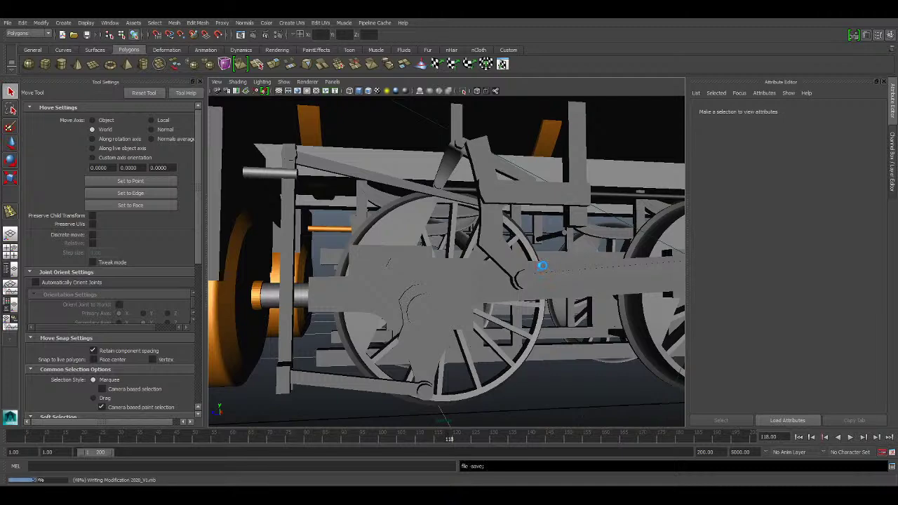
Show the base and line layers and set the base layer to reference display
{"action": "scroll", "coordinate": [543, 265], "scroll_direction": "down", "scroll_amount": 3}
{"action": "scroll", "coordinate": [542, 266], "scroll_direction": "down", "scroll_amount": 5}
{"action": "left_click_drag", "start_coordinate": [543, 266], "coordinate": [510, 294], "text": "alt"}
{"action": "left_click_drag", "start_coordinate": [494, 255], "coordinate": [469, 219], "text": "alt"}
{"action": "left_click", "coordinate": [892, 162]}
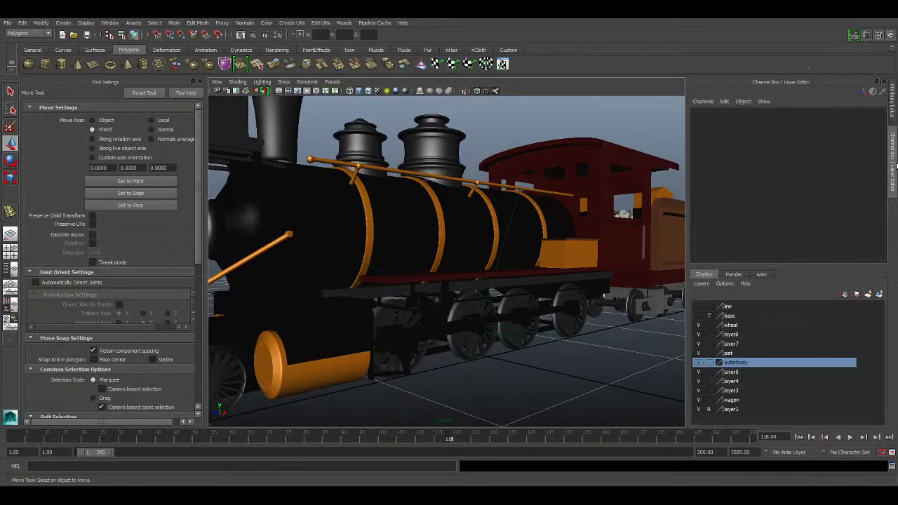
{"action": "left_click", "coordinate": [699, 316]}
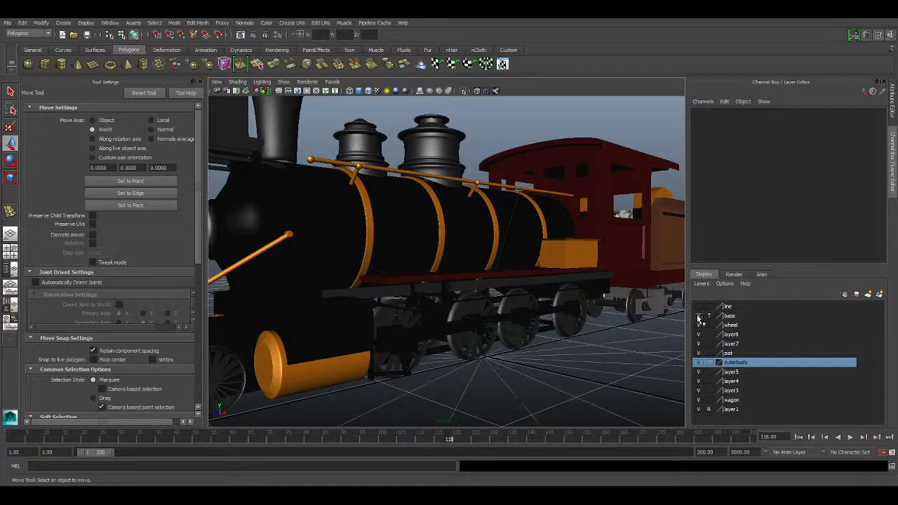
{"action": "left_click", "coordinate": [709, 316]}
{"action": "left_click", "coordinate": [699, 307]}
Examine the cylinder and driving wheels on the rails, and the opaque locomotive as a whole
{"action": "middle_click_drag", "start_coordinate": [527, 313], "coordinate": [639, 177], "text": "alt"}
{"action": "right_click_drag", "start_coordinate": [351, 273], "coordinate": [522, 300], "text": "alt"}
{"action": "scroll", "coordinate": [540, 306], "scroll_direction": "down", "scroll_amount": 8}
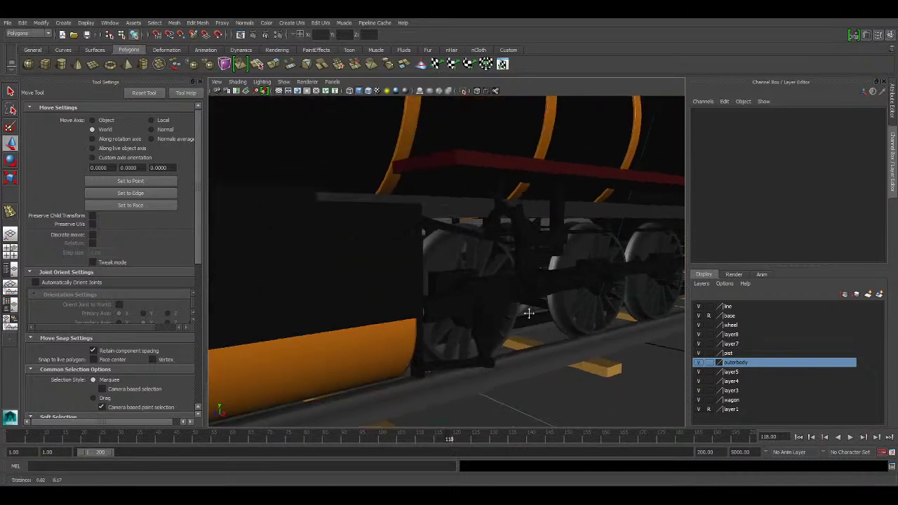
{"action": "scroll", "coordinate": [564, 268], "scroll_direction": "down", "scroll_amount": 2}
{"action": "left_click_drag", "start_coordinate": [539, 252], "coordinate": [541, 270], "text": "alt"}
{"action": "scroll", "coordinate": [558, 243], "scroll_direction": "down", "scroll_amount": 5}
{"action": "right_click_drag", "start_coordinate": [541, 271], "coordinate": [438, 263], "text": "alt"}
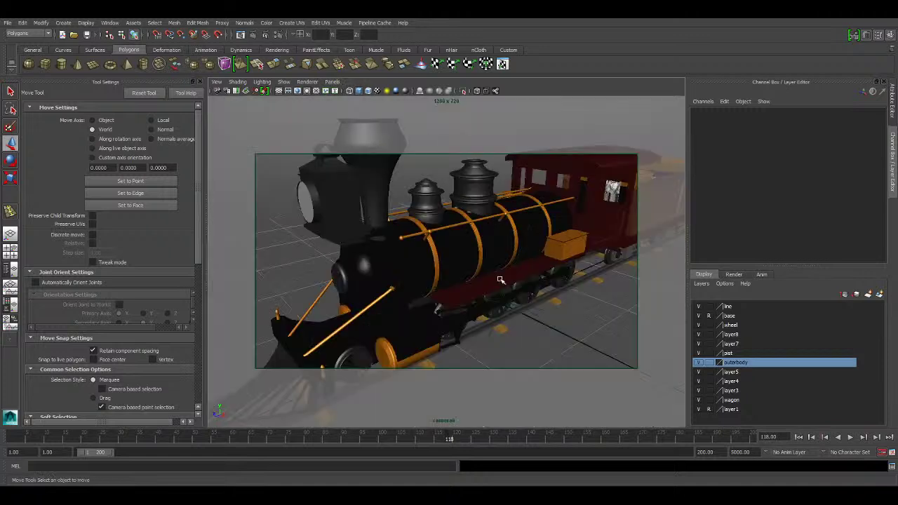
Play and scrub the animation through the scene camera aimed at the driving wheels and coupling rods, and stop playback
{"action": "key", "text": "alt+v"}
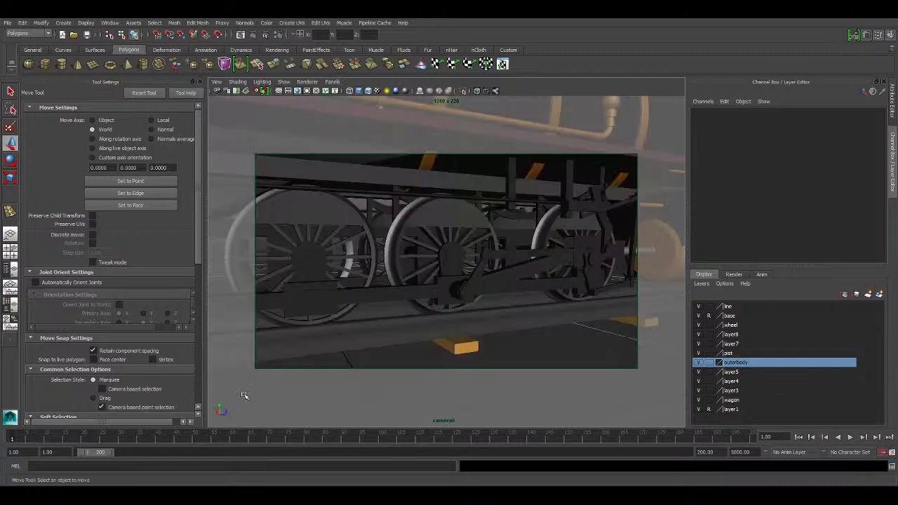
{"action": "left_click_drag", "start_coordinate": [6, 435], "coordinate": [154, 433]}
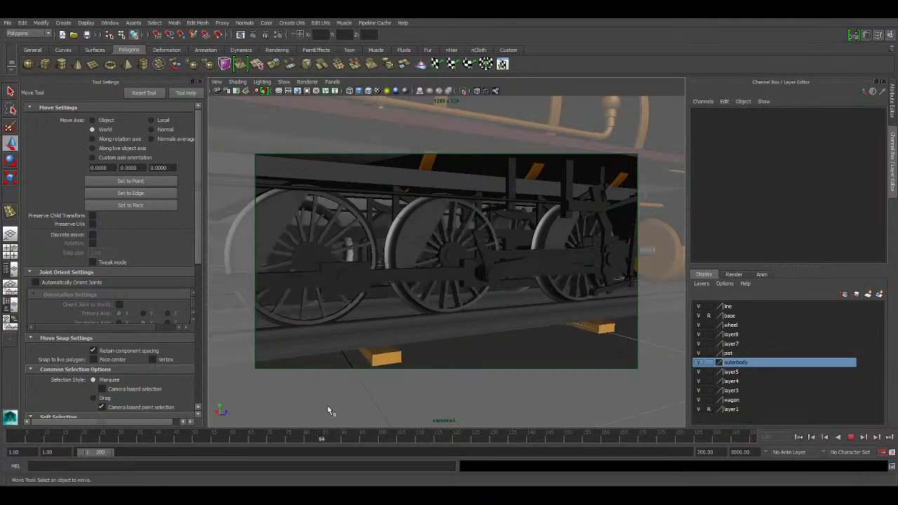
{"action": "left_click_drag", "start_coordinate": [424, 406], "coordinate": [2, 418]}
{"action": "left_click", "coordinate": [851, 438]}
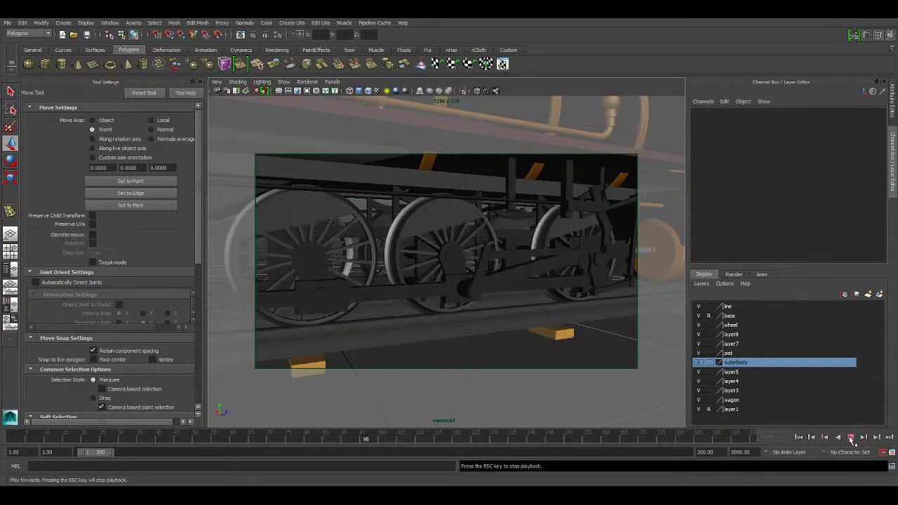
{"action": "left_click", "coordinate": [851, 437]}
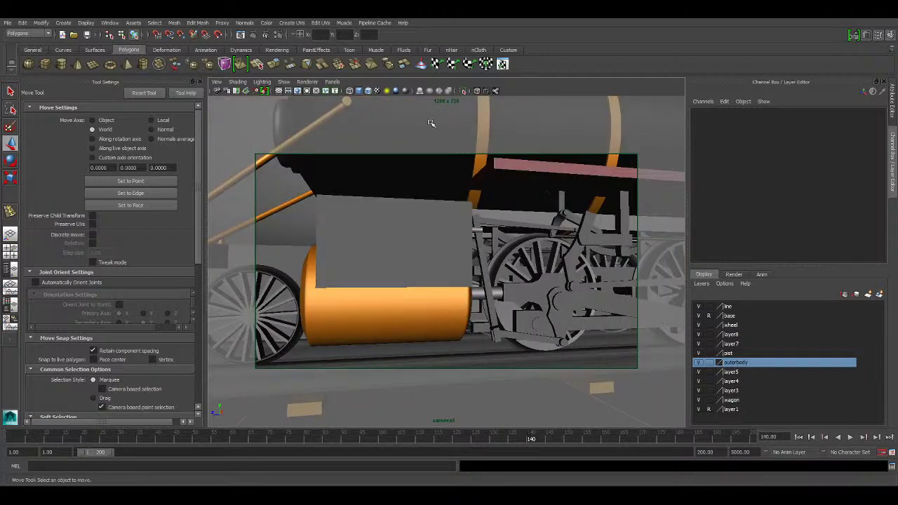
Play the animation through the cameras framing the cylinder and piston rod, stop playback, and maximize the camera viewport
{"action": "left_click", "coordinate": [850, 438]}
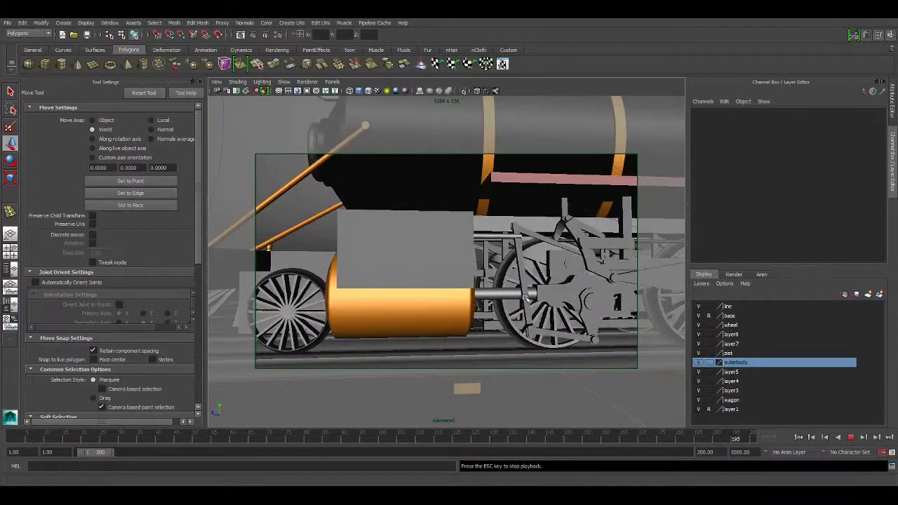
{"action": "left_click", "coordinate": [848, 439]}
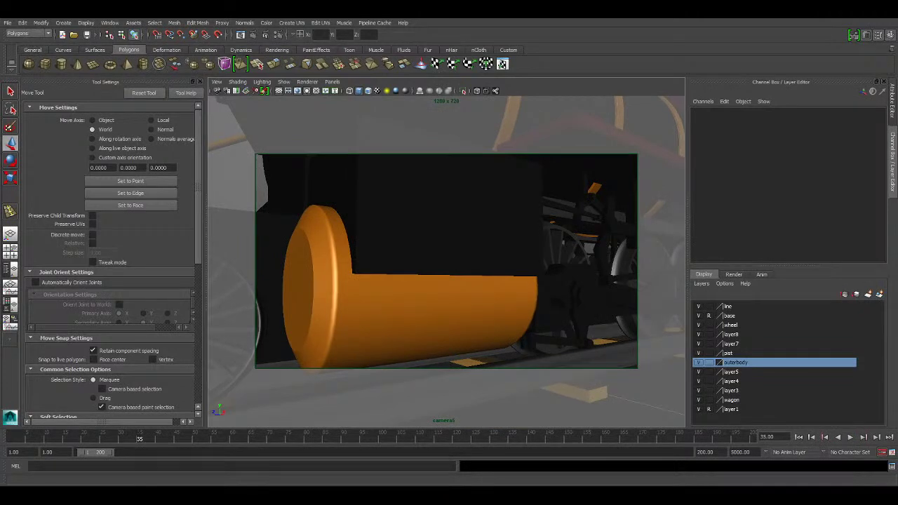
{"action": "key", "text": "ctrl+space"}
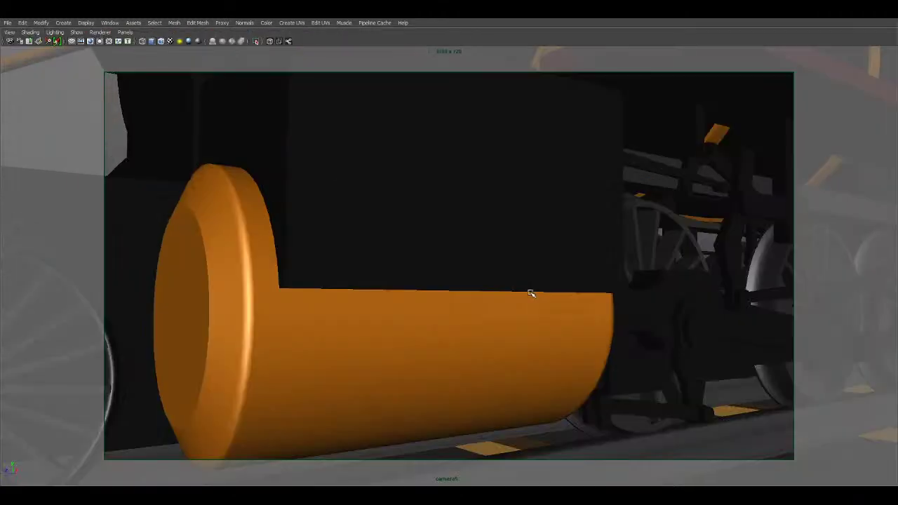